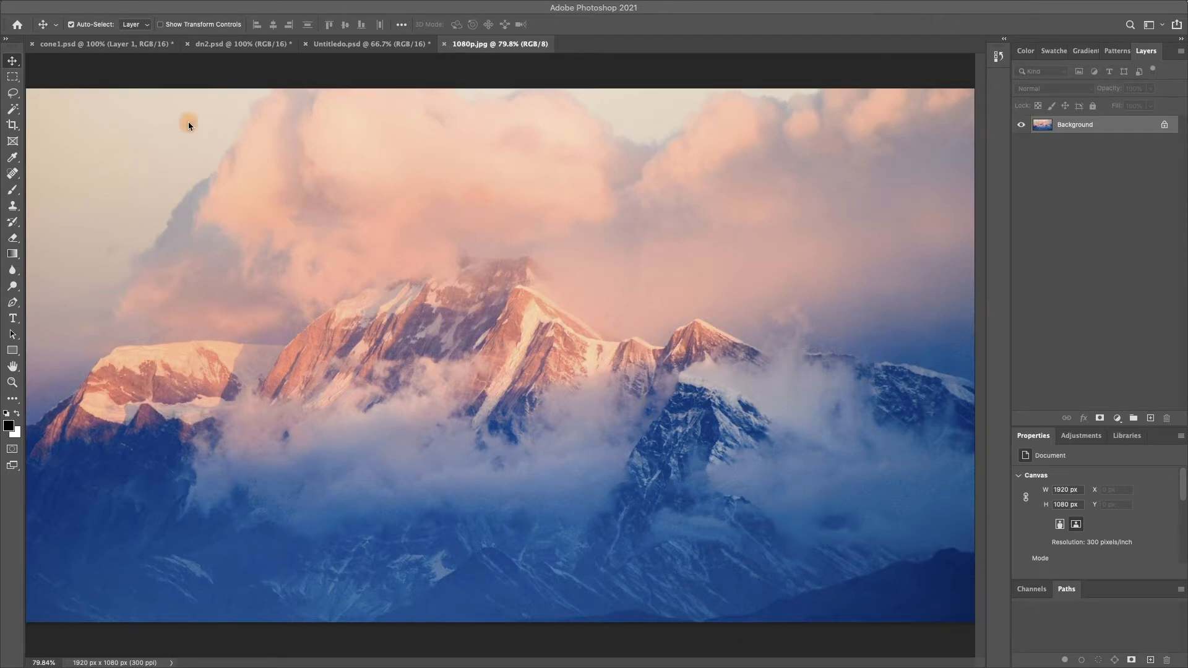
# Switch to the cone1.psd document and detach the Layers panel as a floating panel over the canvas.
pyautogui.click(112, 49)
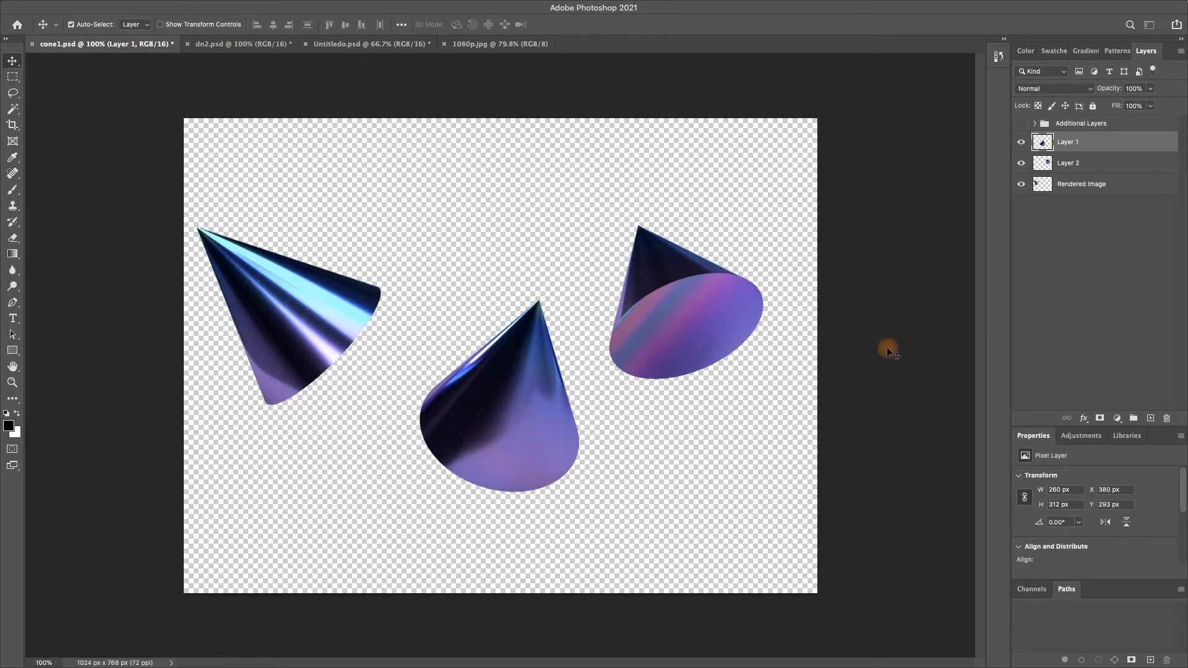
pyautogui.keyDown('shift'); pyautogui.click(1079, 185); pyautogui.keyUp('shift')
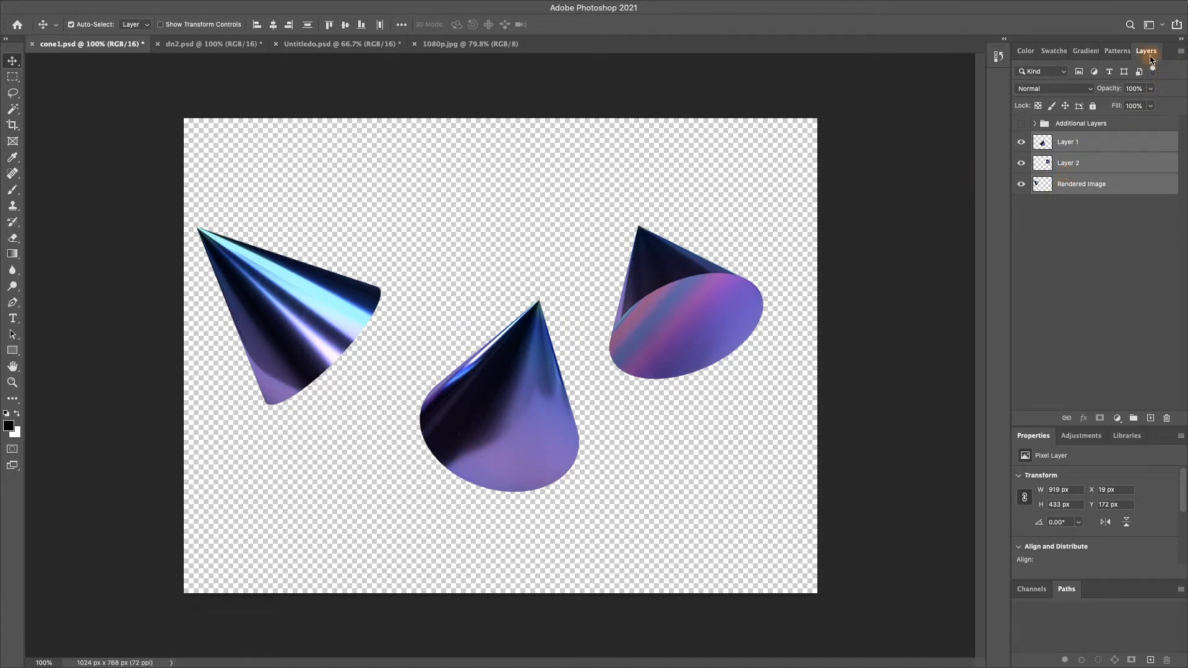
pyautogui.moveTo(1152, 59); pyautogui.dragTo(737, 105)
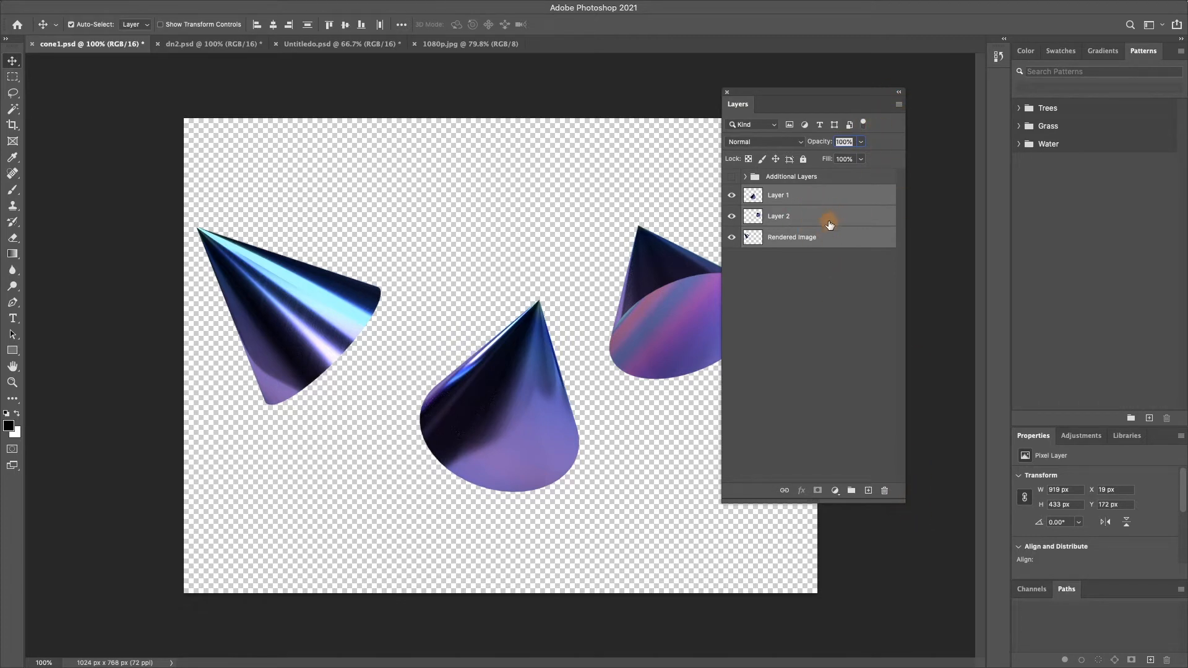
# Duplicate the three cone layers, Layer 1, Layer 2 and Rendered Image, from cone1.psd into the 1080p.jpg document.
pyautogui.click(836, 267)
pyautogui.click(817, 202)
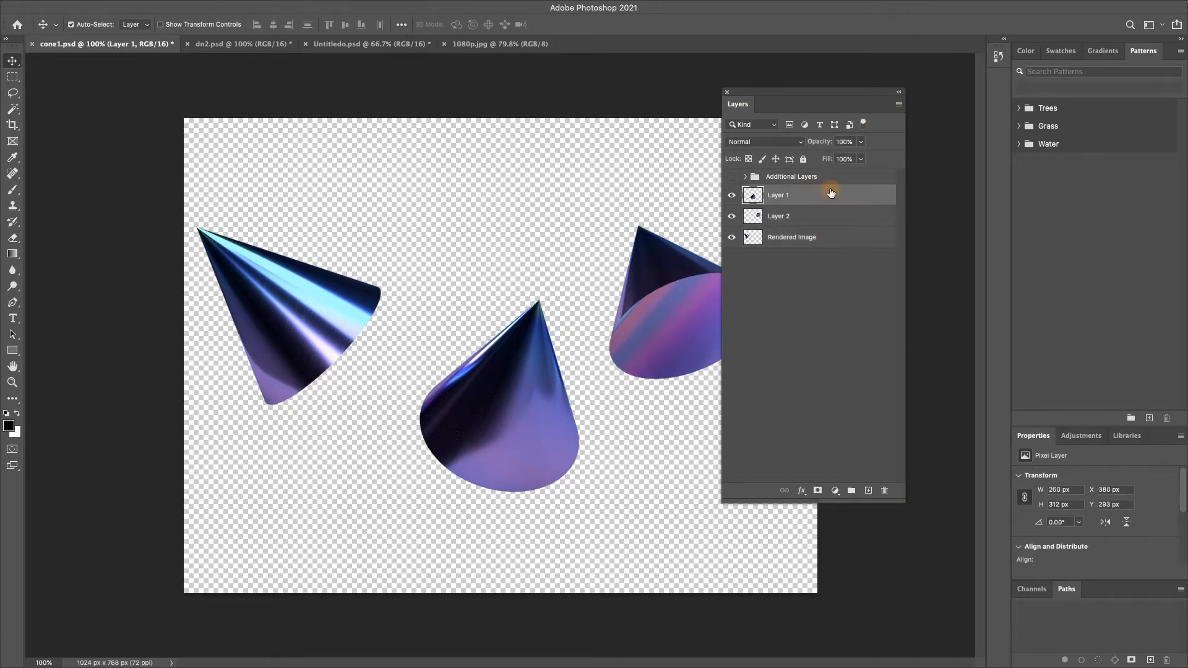
pyautogui.keyDown('shift'); pyautogui.click(843, 244); pyautogui.keyUp('shift')
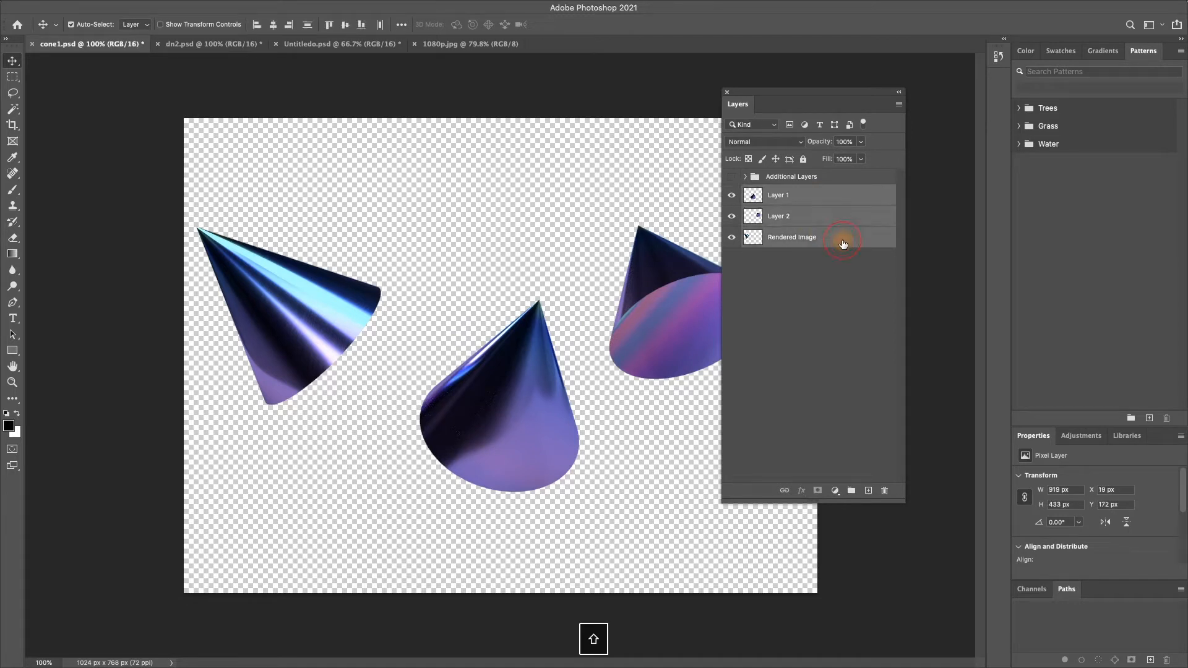
pyautogui.click(900, 107)
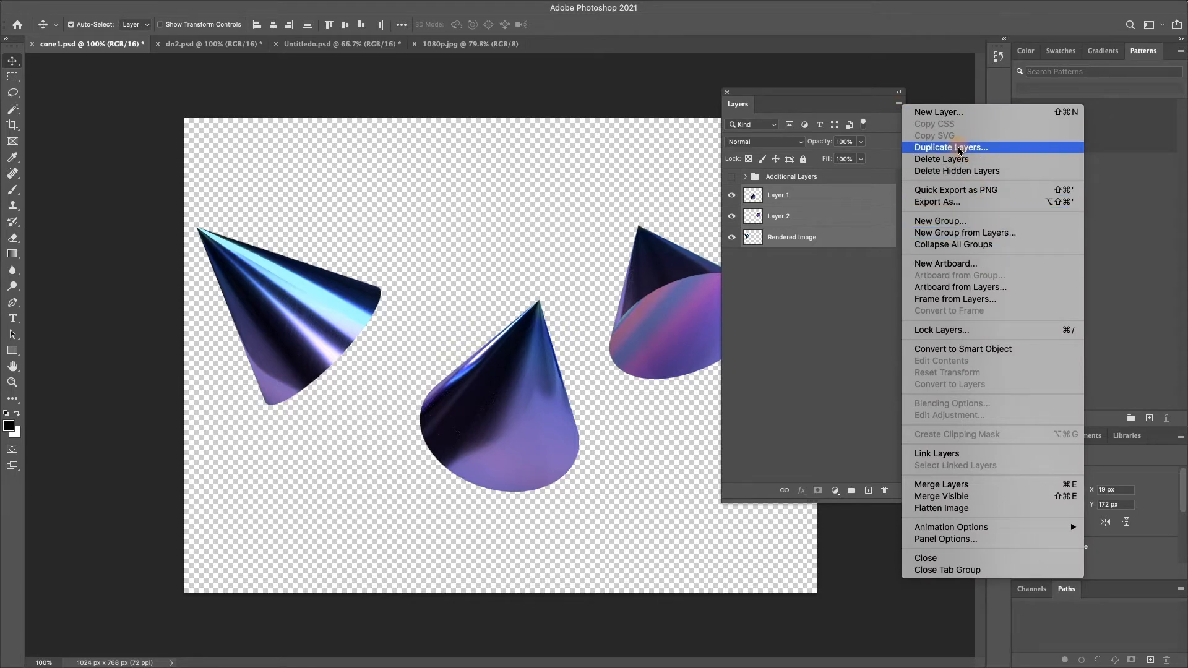
pyautogui.click(1005, 152)
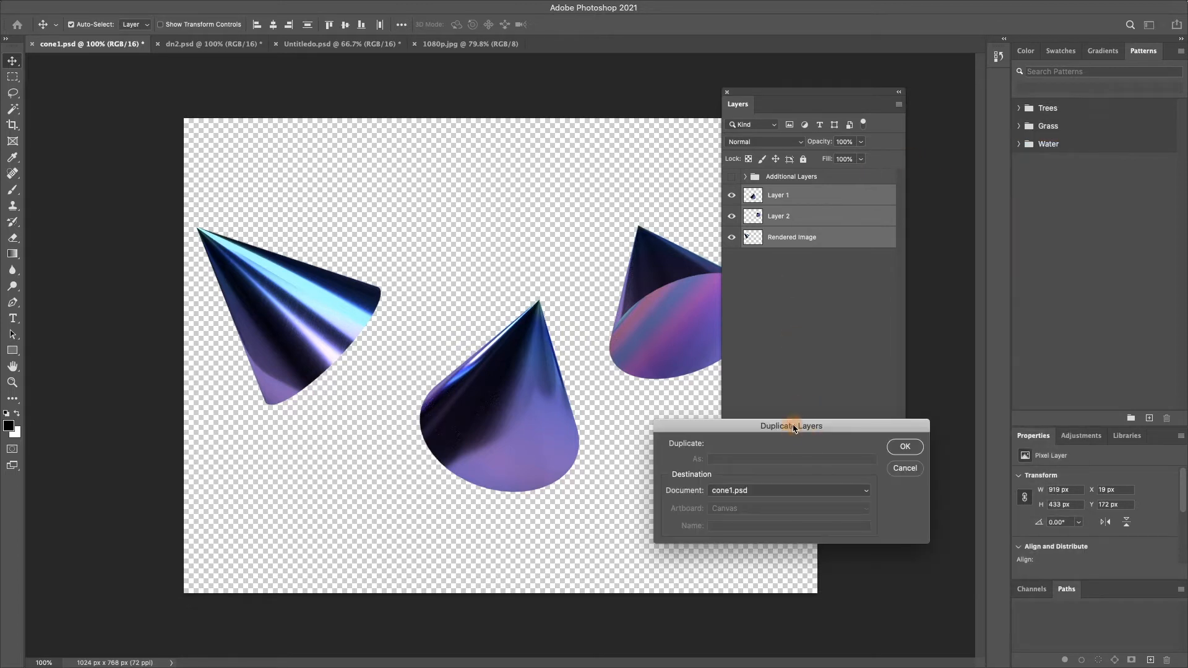
pyautogui.moveTo(794, 429); pyautogui.dragTo(514, 292)
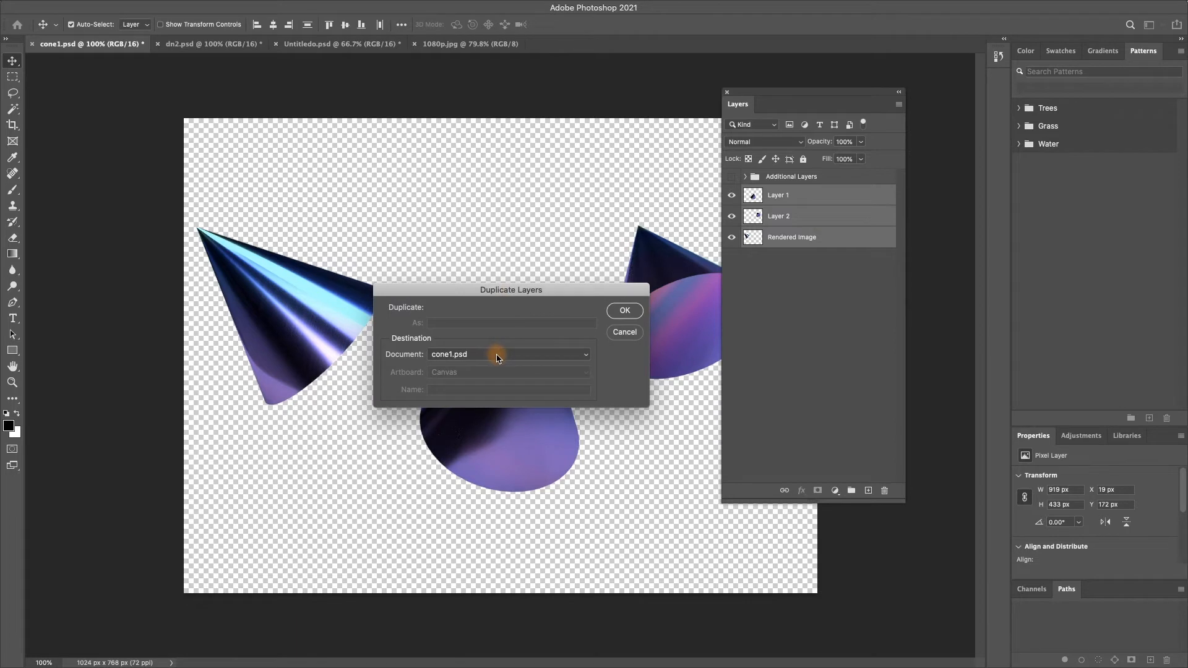
pyautogui.click(497, 356)
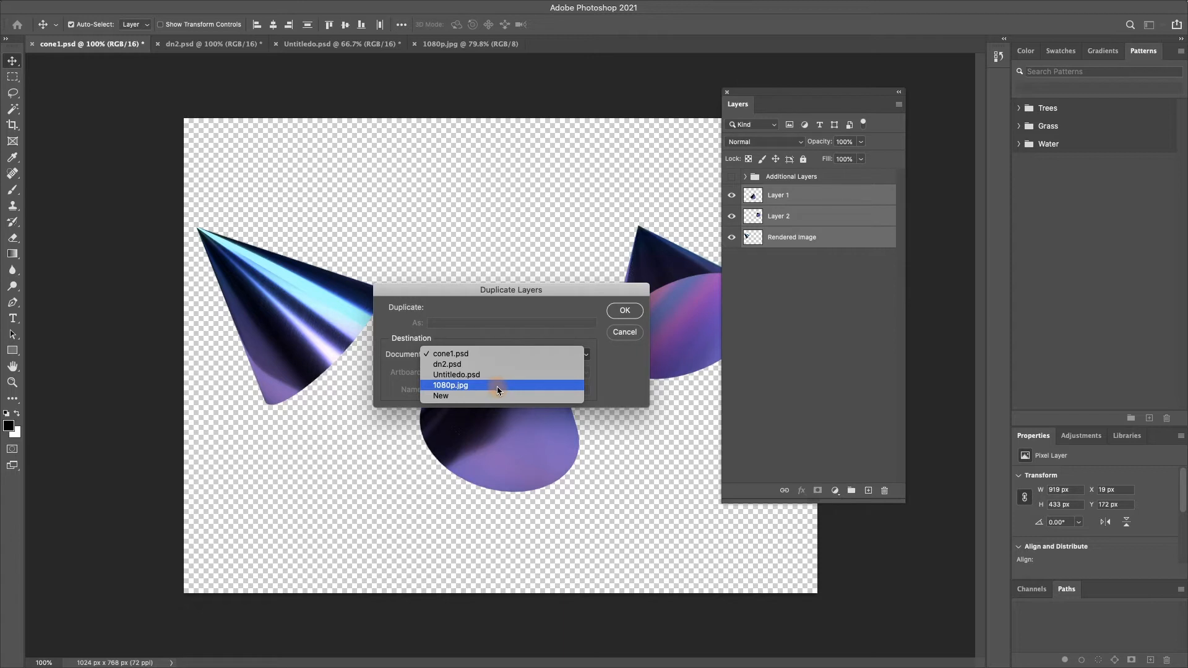
pyautogui.click(498, 387)
pyautogui.click(623, 312)
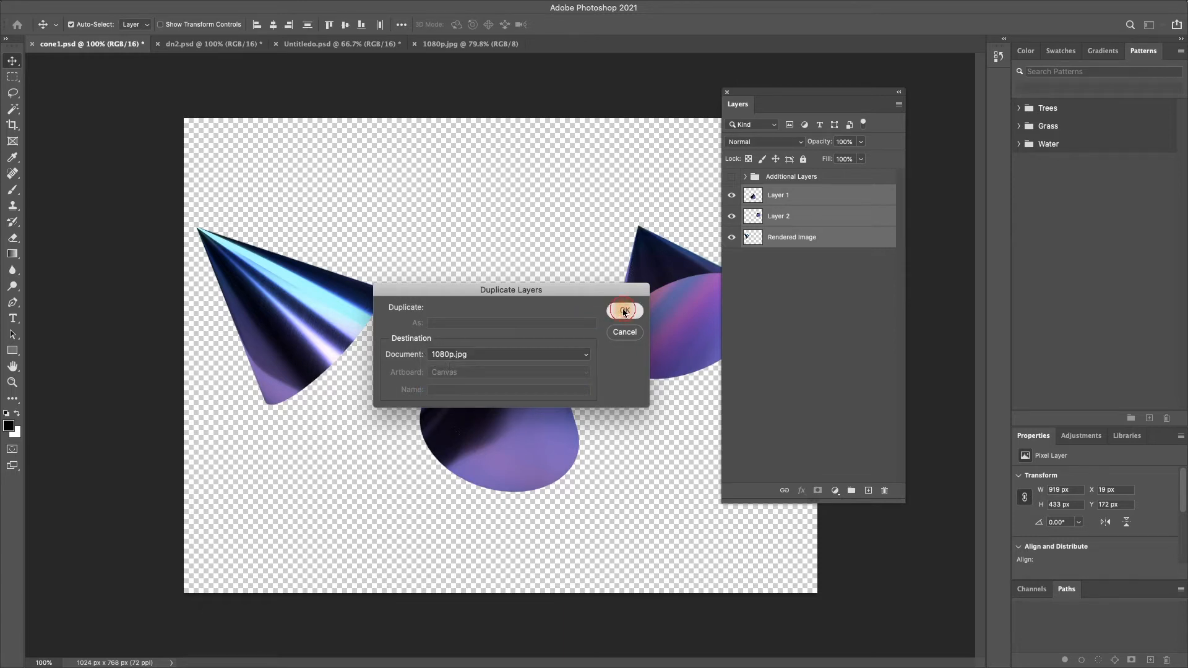
# Duplicate the three sphere layers, Layer 1, Layer 2 and Rendered Image, from dn2.psd into the 1080p.jpg document.
pyautogui.click(208, 44)
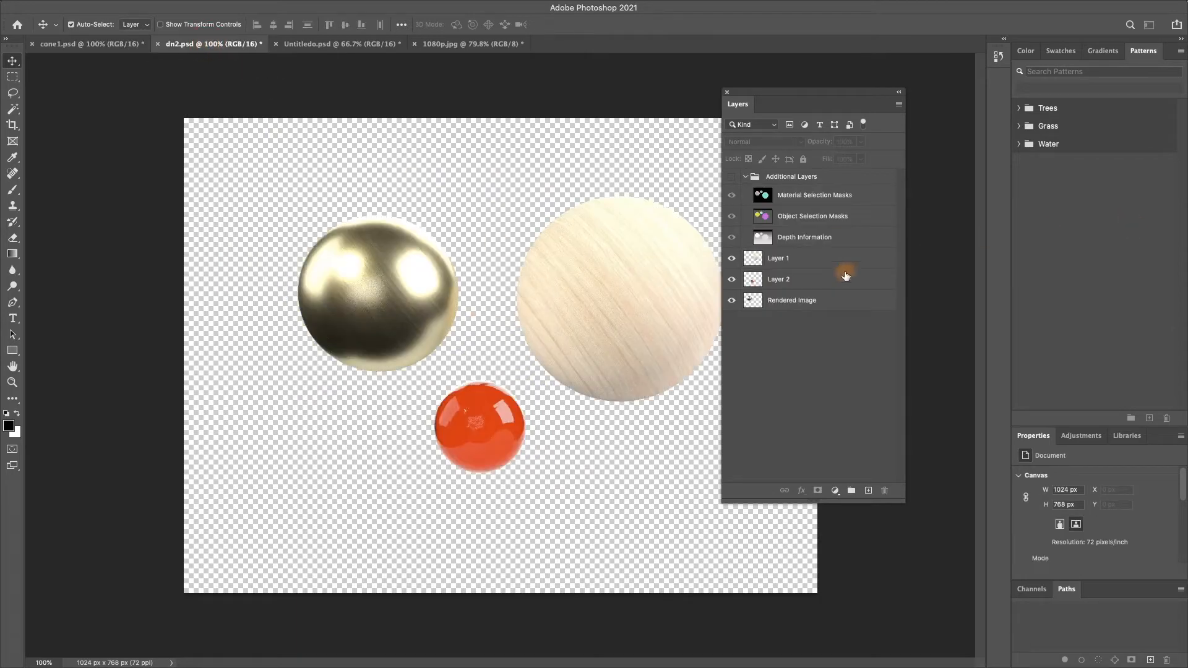
pyautogui.click(808, 264)
pyautogui.keyDown('shift'); pyautogui.click(807, 301); pyautogui.keyUp('shift')
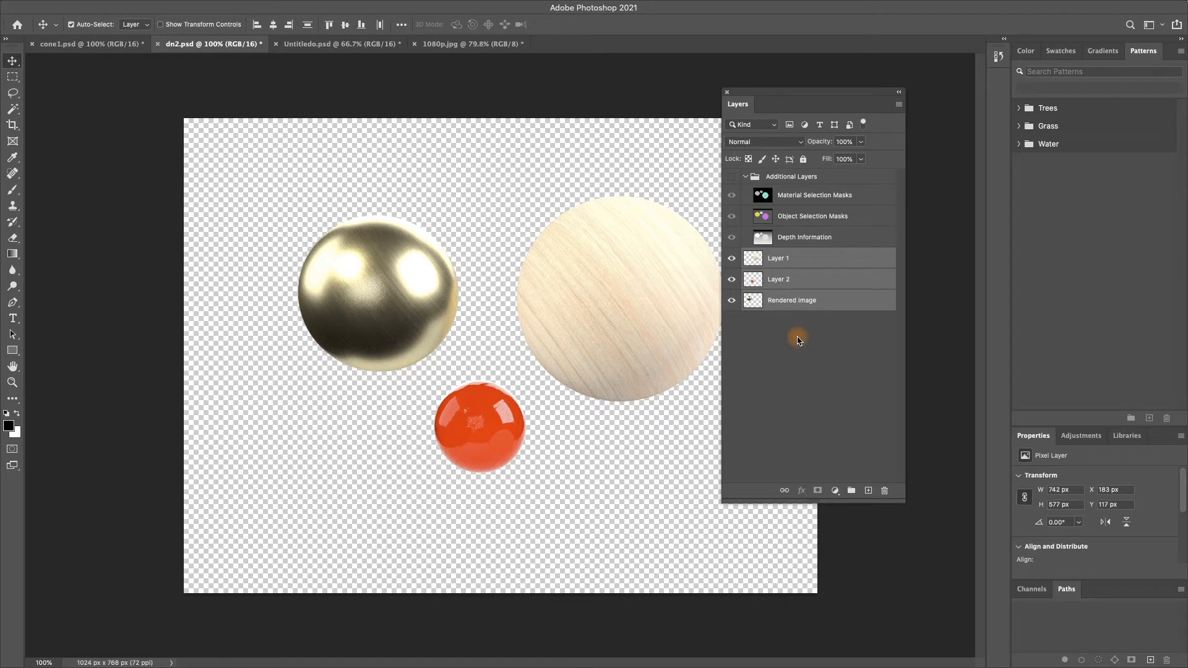
pyautogui.click(899, 105)
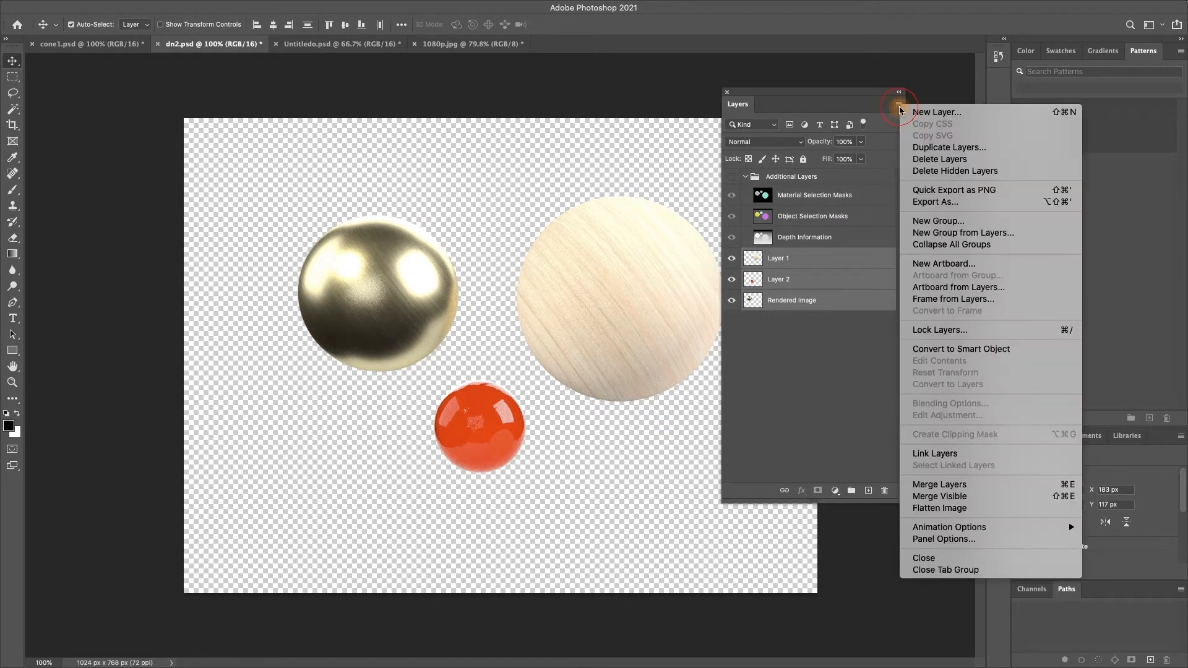
pyautogui.click(957, 150)
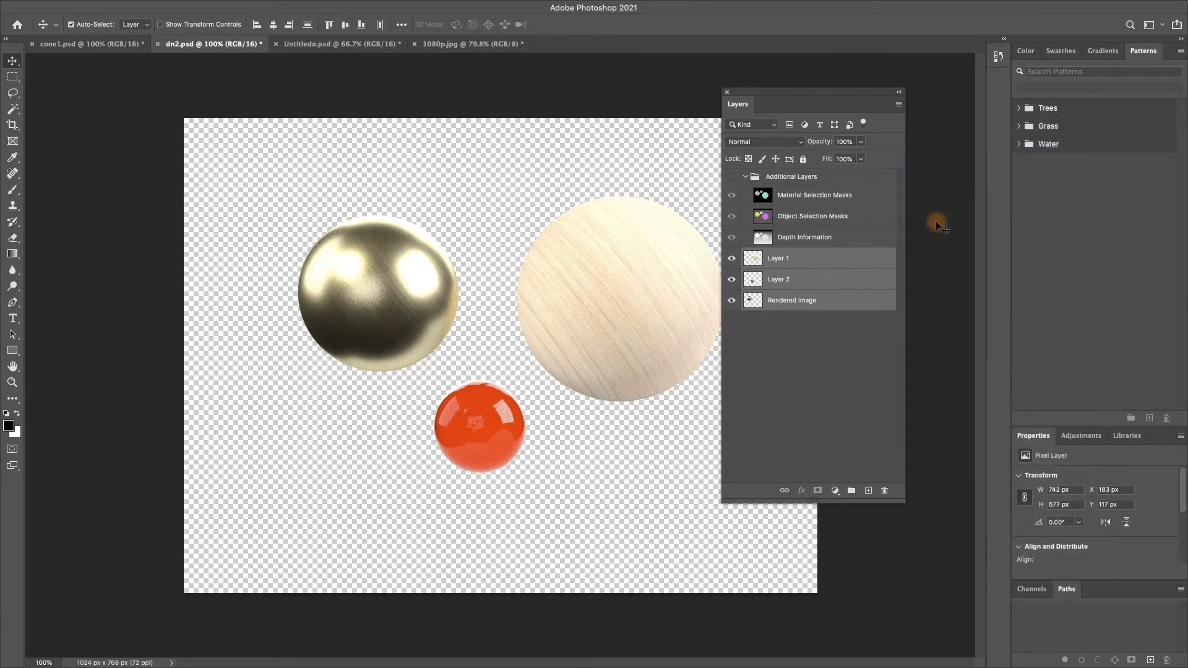
pyautogui.click(485, 354)
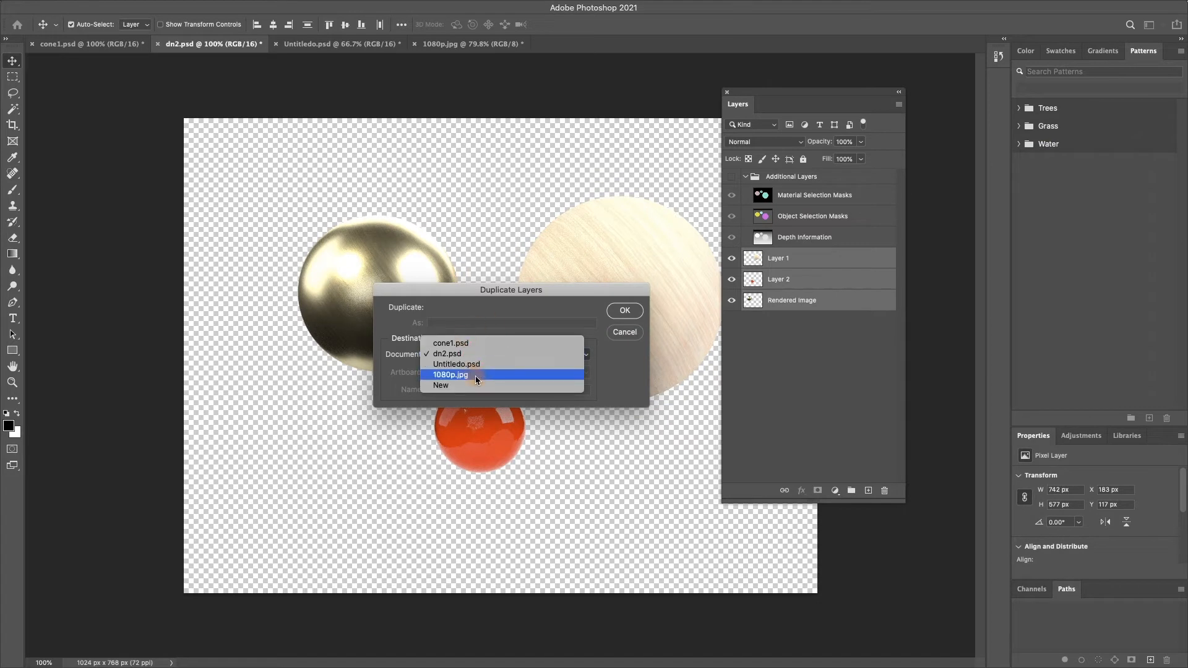
pyautogui.click(458, 375)
pyautogui.click(624, 312)
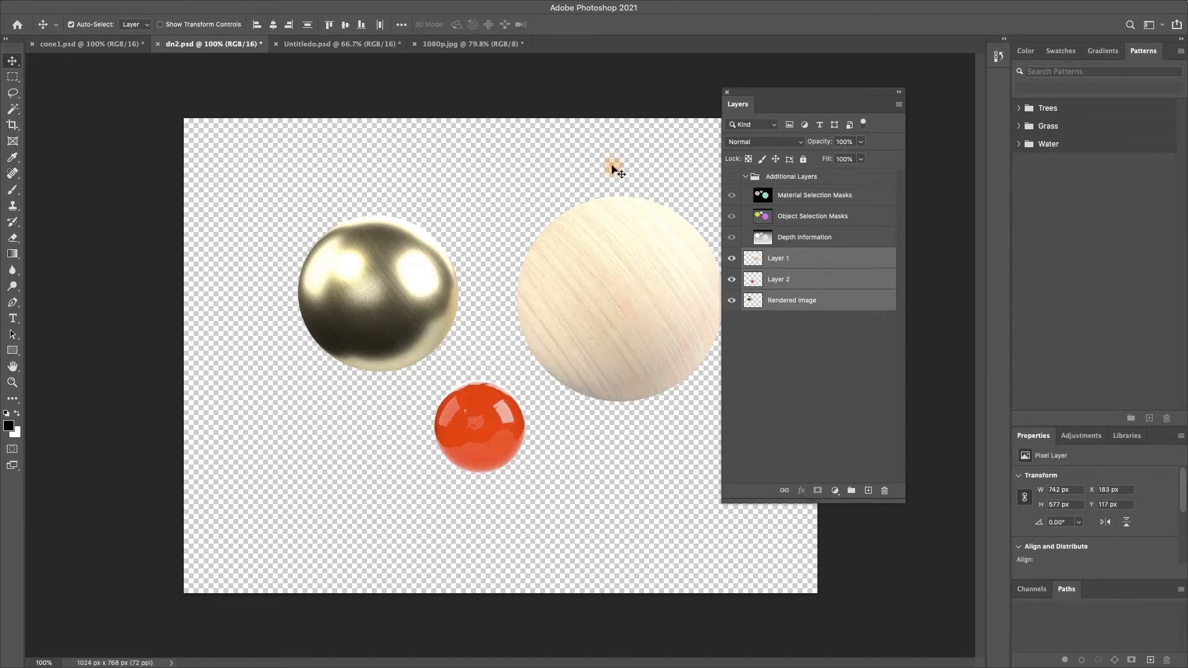
# Duplicate Layers 1 to 7 and Rendered Image from Untitledo.psd into the 1080p.jpg document.
pyautogui.click(337, 44)
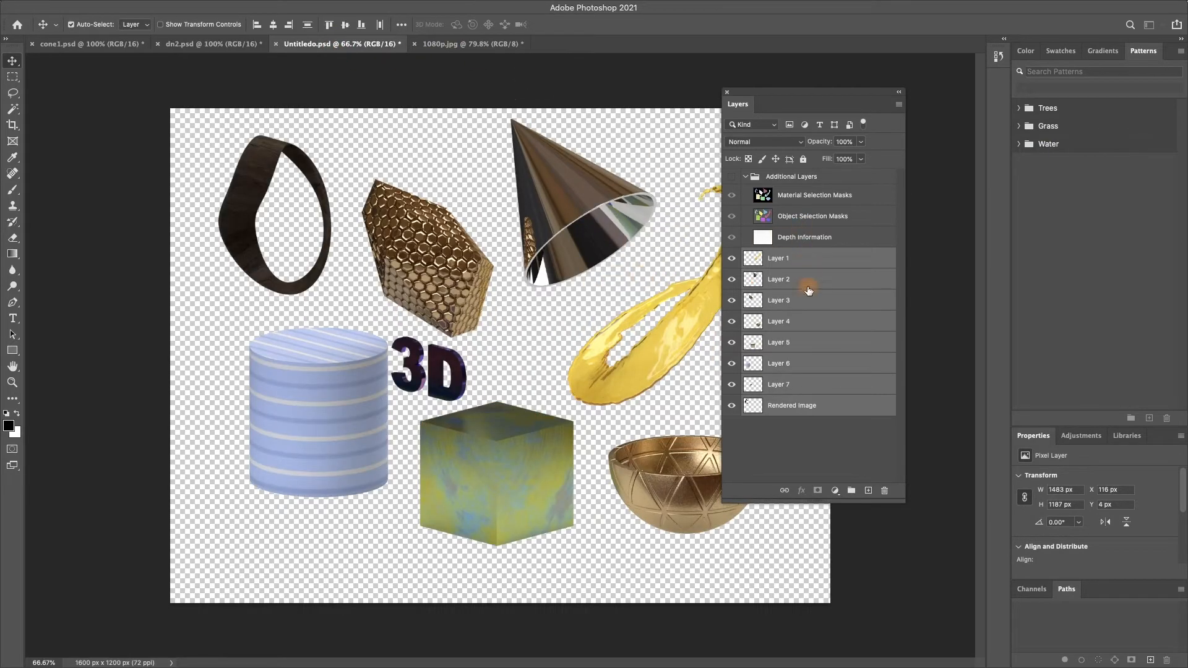
pyautogui.click(898, 110)
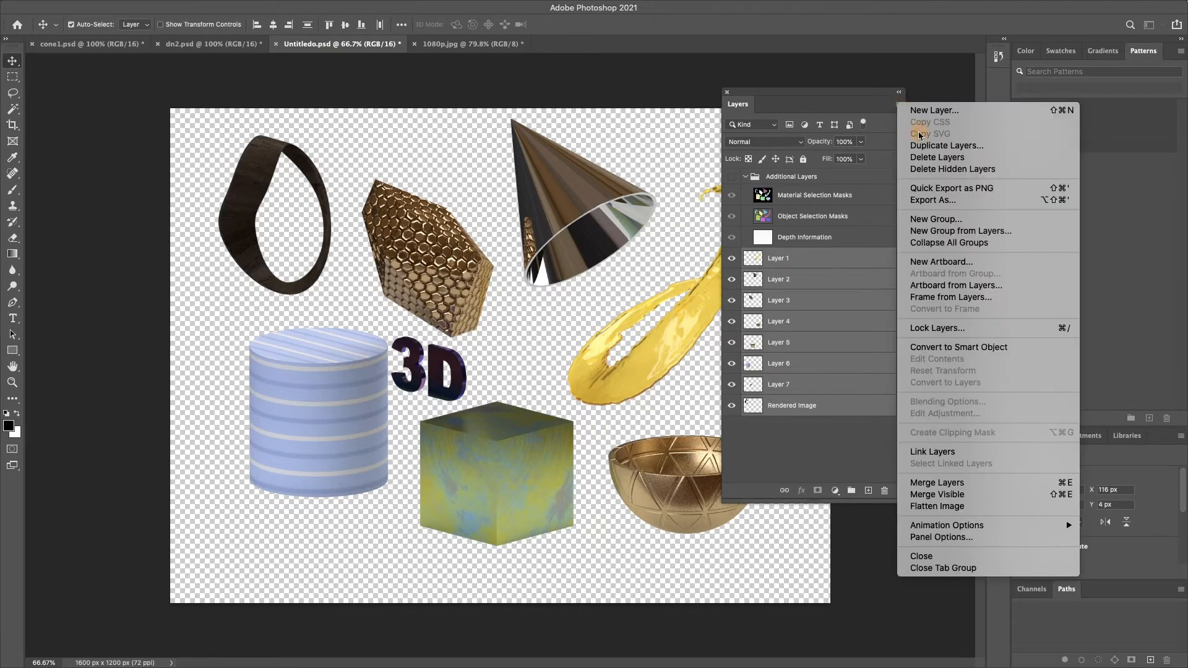
pyautogui.click(955, 148)
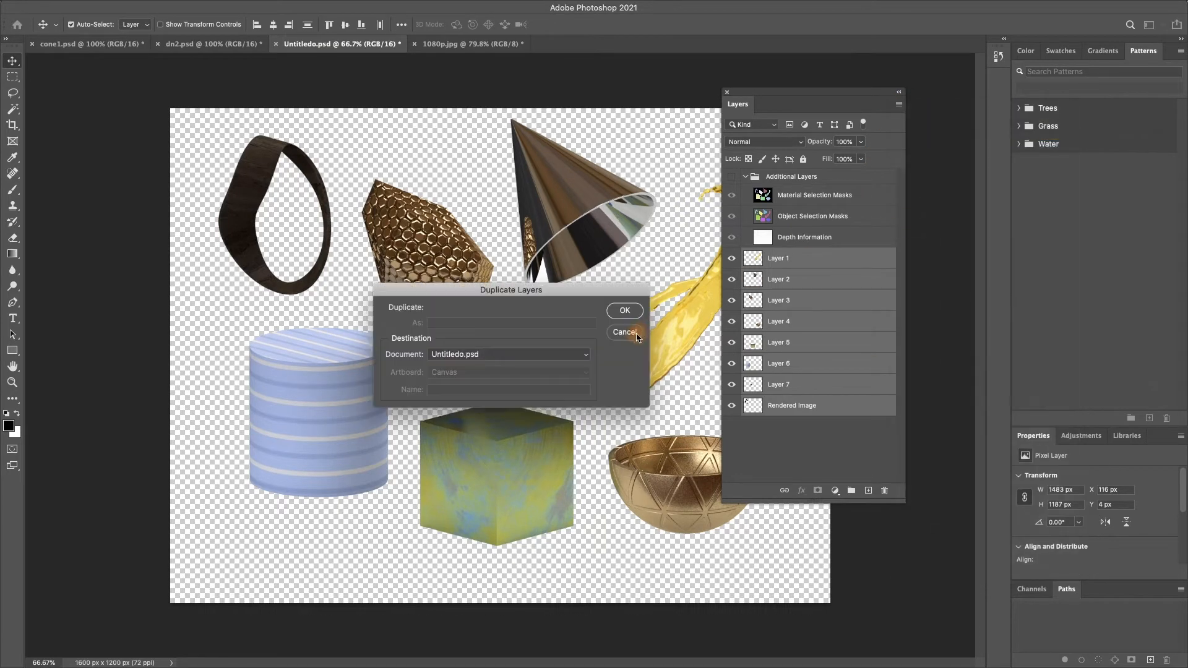
pyautogui.click(513, 354)
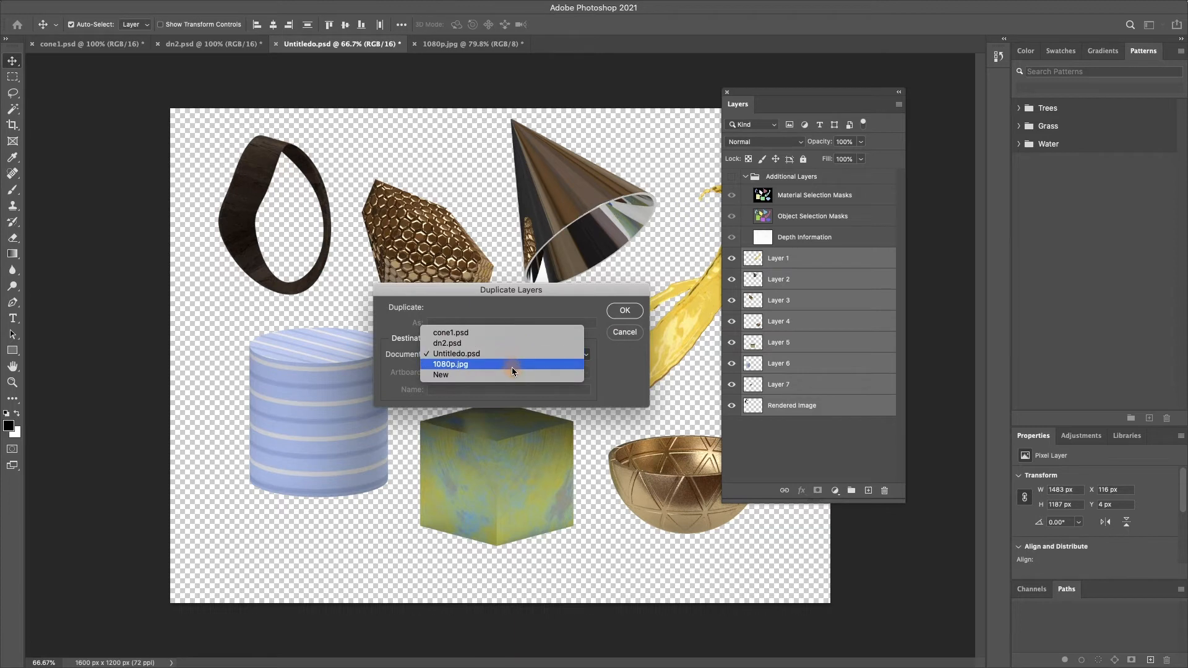
pyautogui.click(511, 364)
pyautogui.click(625, 310)
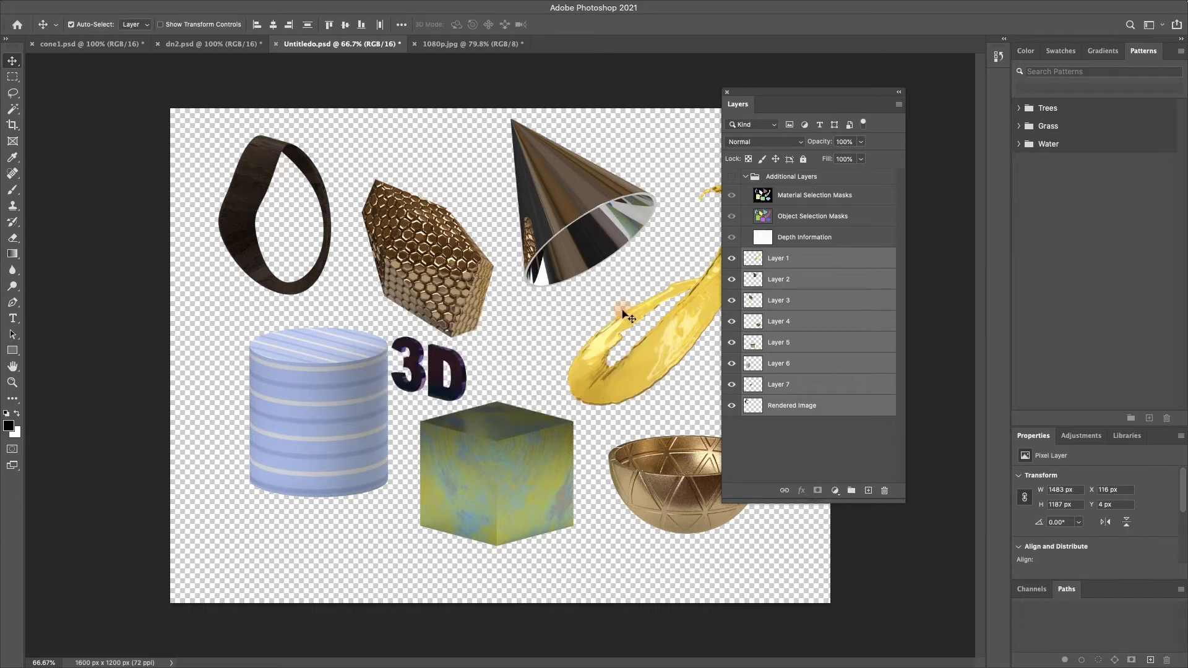
# In 1080p.jpg, move the yellow splash to the image's upper-right corner and dock the Layers panel back with the other panels.
pyautogui.click(470, 44)
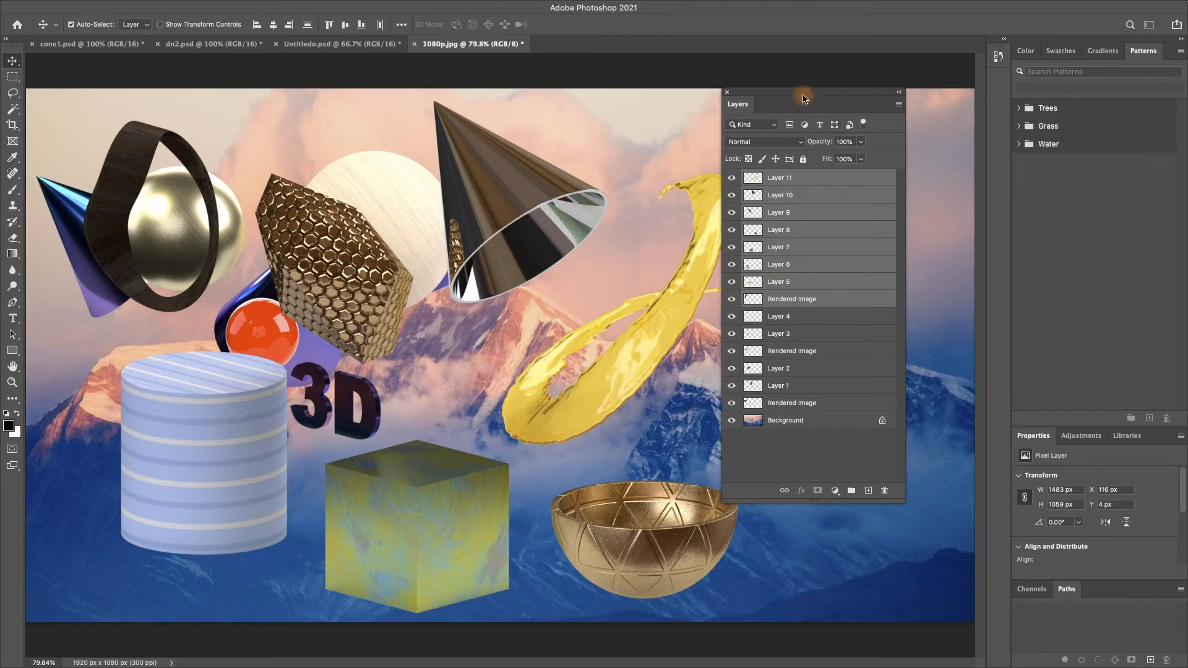
pyautogui.moveTo(804, 100); pyautogui.dragTo(899, 190)
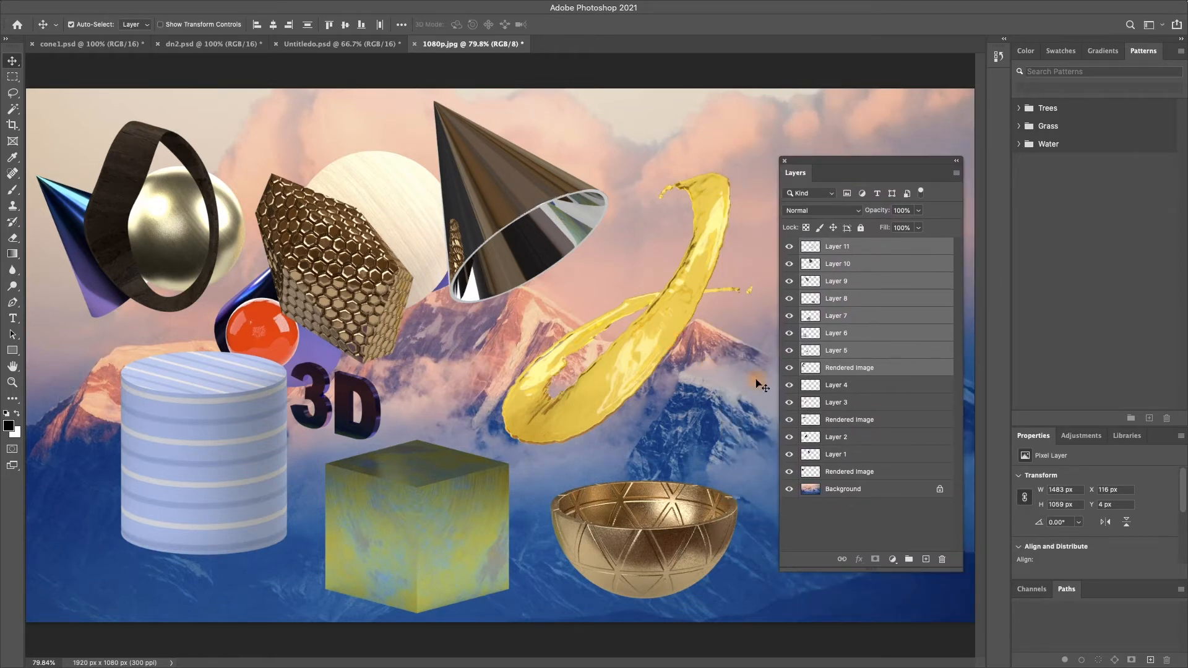
pyautogui.click(858, 535)
pyautogui.moveTo(673, 347); pyautogui.dragTo(760, 332)
pyautogui.moveTo(830, 165); pyautogui.dragTo(1052, 52)
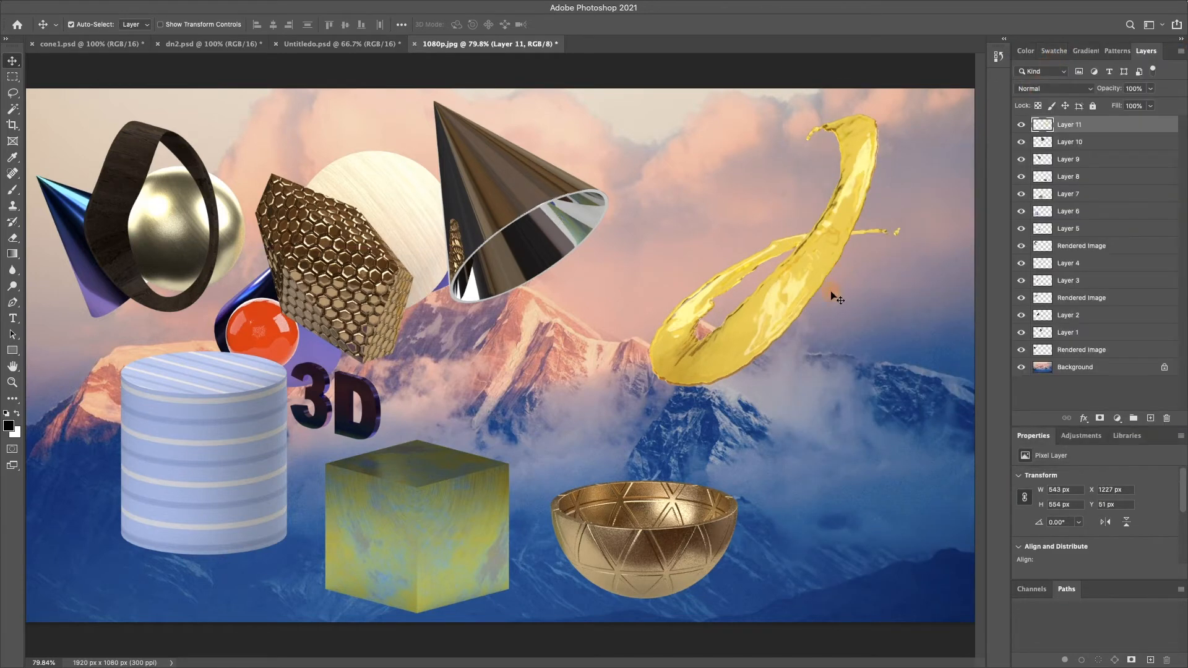
pyautogui.moveTo(759, 322); pyautogui.dragTo(833, 317)
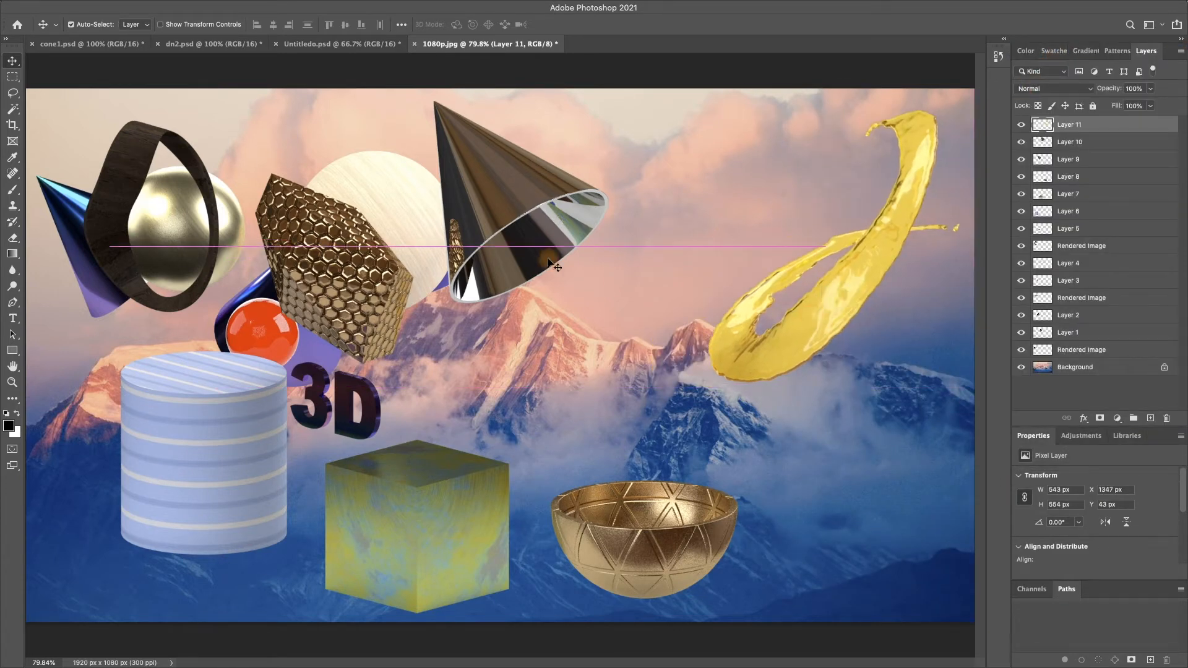
# Move the metallic cone right of the image's centre and spread the bowl, cube, striped cylinder and 3D text along the lower part.
pyautogui.moveTo(553, 265); pyautogui.dragTo(702, 296)
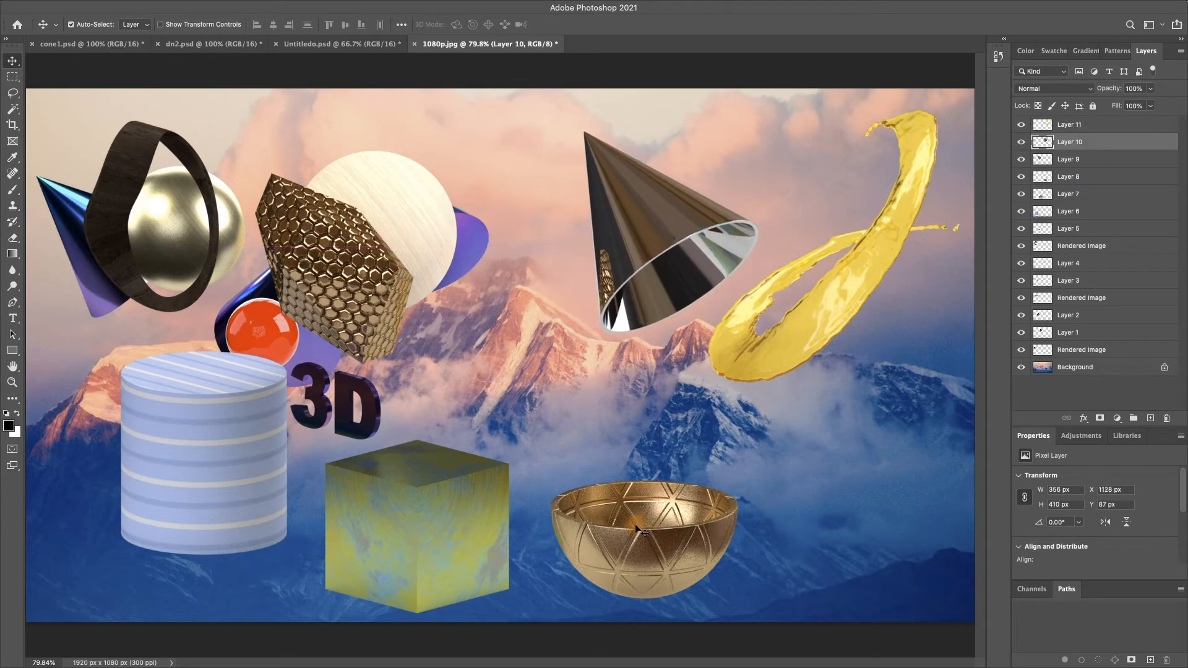
pyautogui.moveTo(638, 529); pyautogui.dragTo(826, 522)
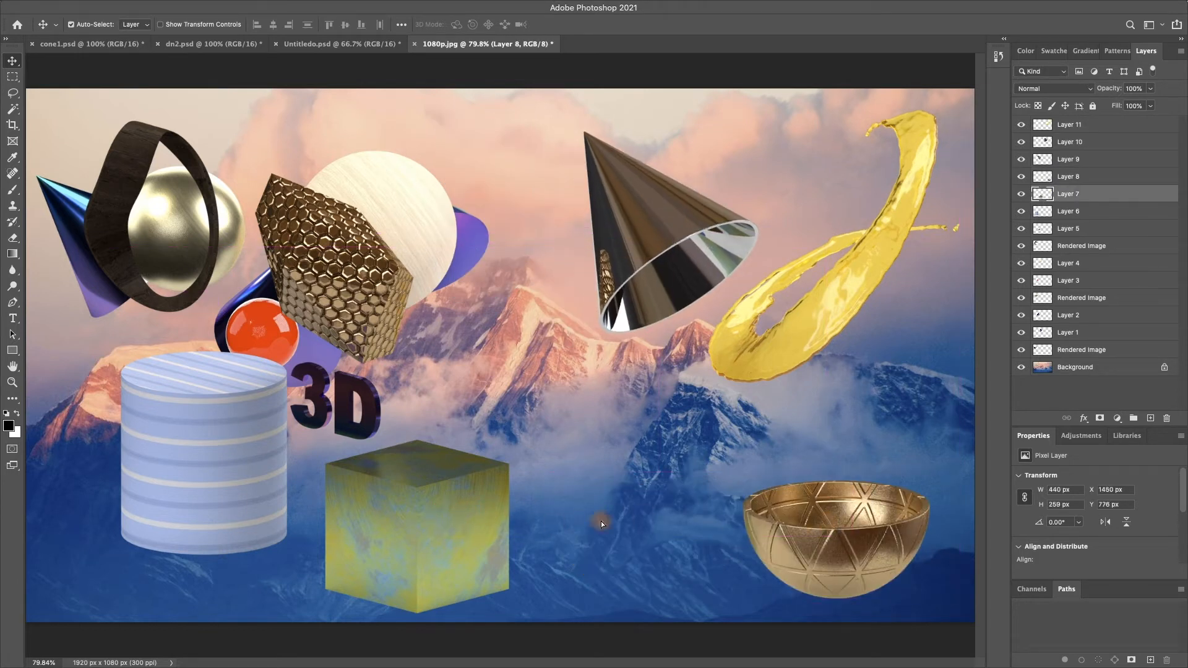
pyautogui.moveTo(447, 513); pyautogui.dragTo(607, 566)
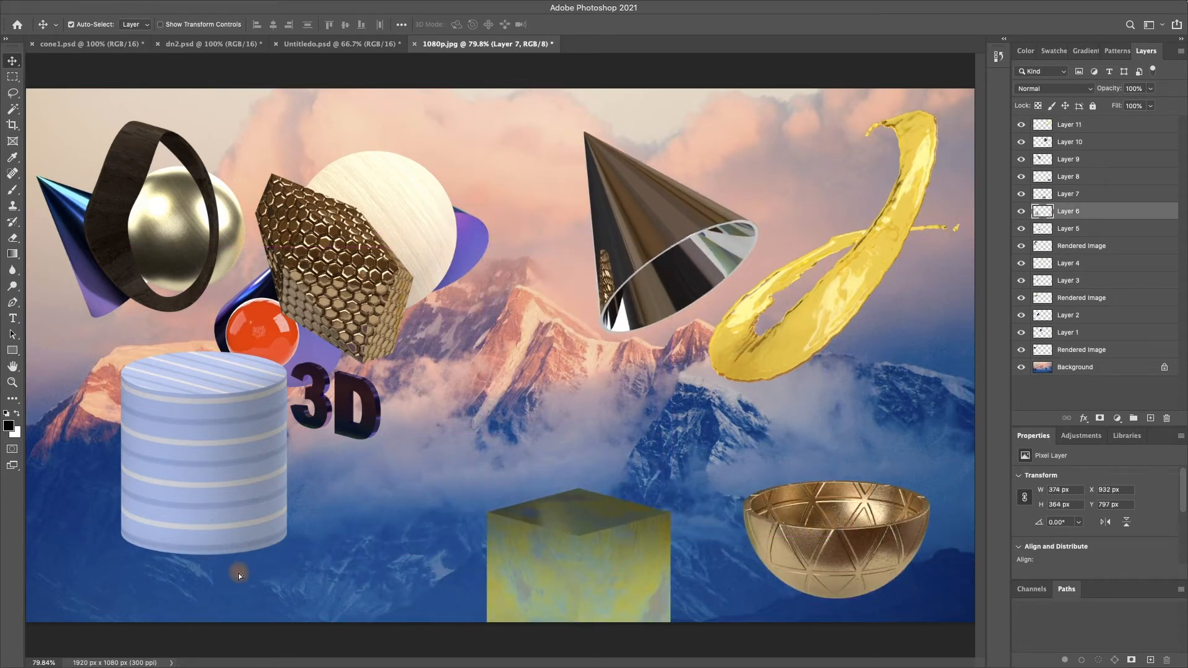
pyautogui.moveTo(239, 573); pyautogui.dragTo(219, 588)
pyautogui.moveTo(348, 425); pyautogui.dragTo(392, 519)
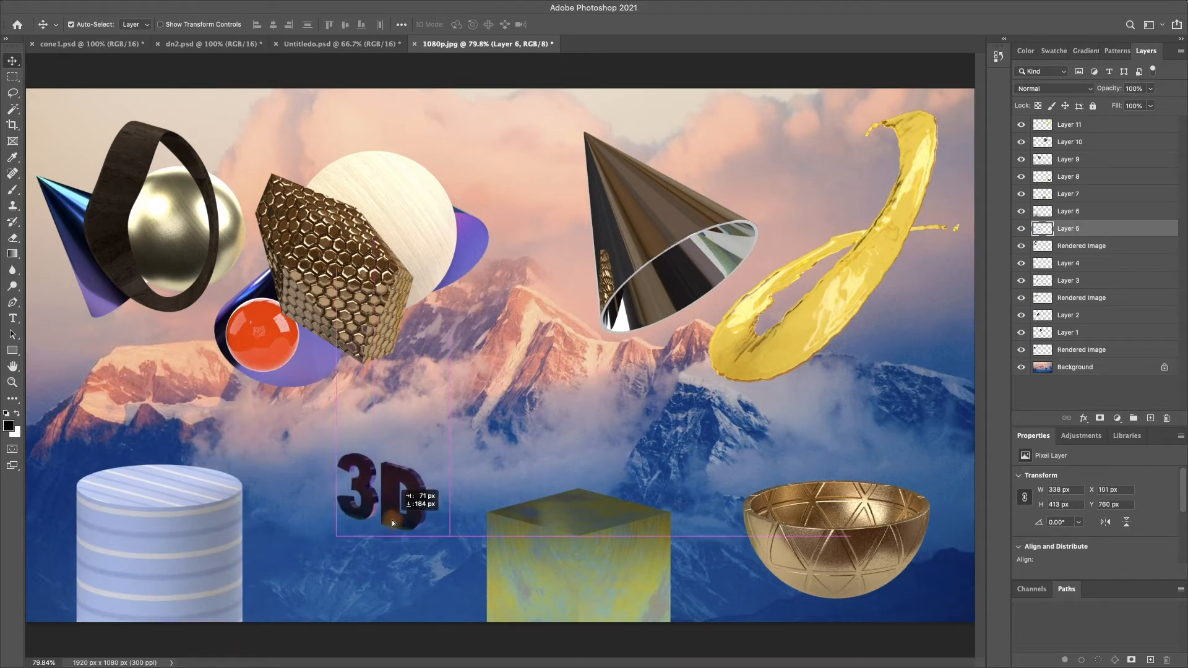
# Move the honeycomb solid and wooden sphere toward the middle, the dark ring to the upper edge and the leftmost iridescent cone lower.
pyautogui.moveTo(344, 311); pyautogui.dragTo(525, 412)
pyautogui.moveTo(417, 247); pyautogui.dragTo(734, 413)
pyautogui.click(119, 198)
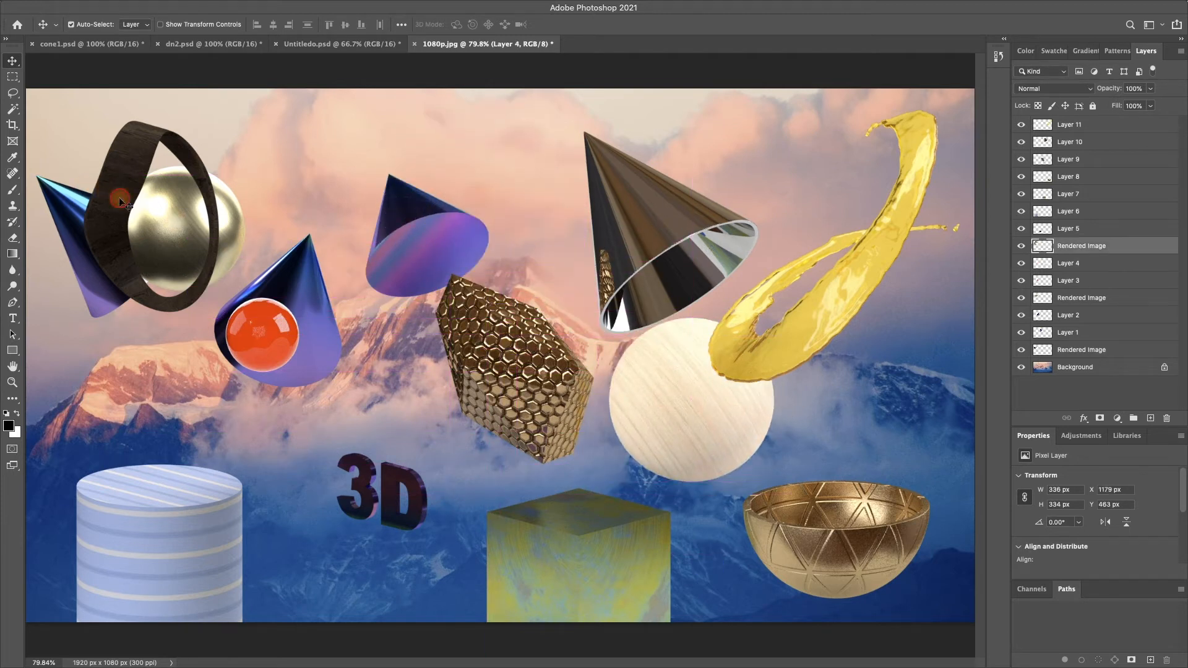
pyautogui.moveTo(119, 198); pyautogui.dragTo(230, 131)
pyautogui.moveTo(56, 249); pyautogui.dragTo(117, 387)
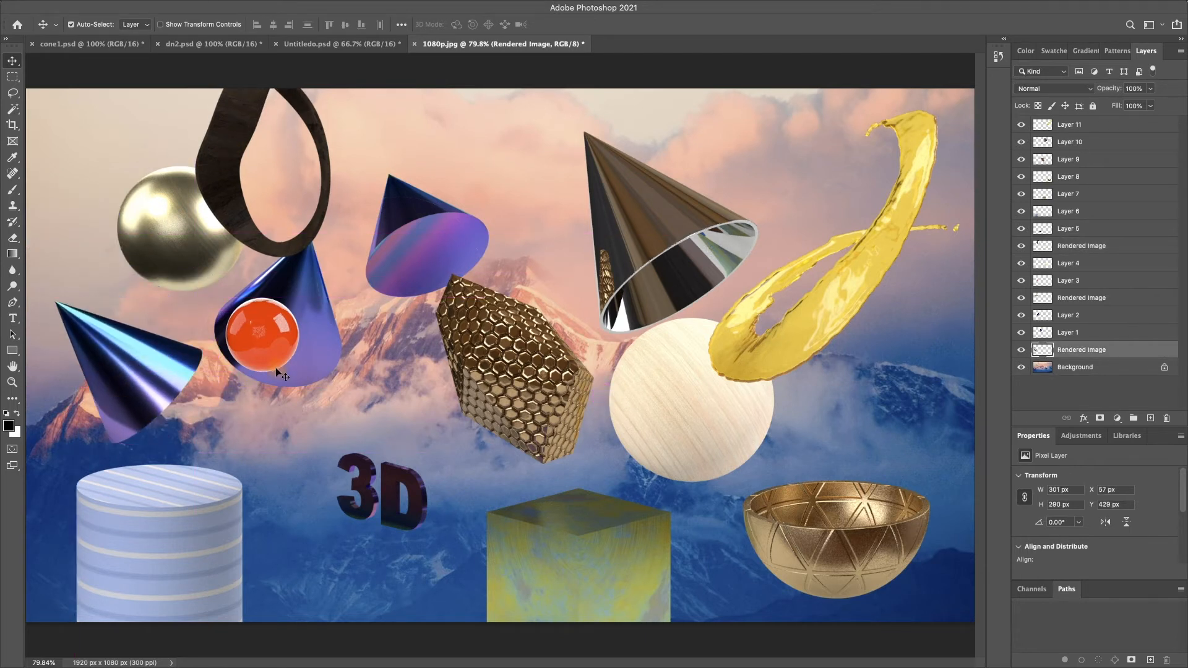
# Rearrange the red ball, honeycomb solid, remaining cones and dark ring to reduce overlaps, and place the gold sphere in the upper-left corner.
pyautogui.moveTo(276, 368); pyautogui.dragTo(295, 434)
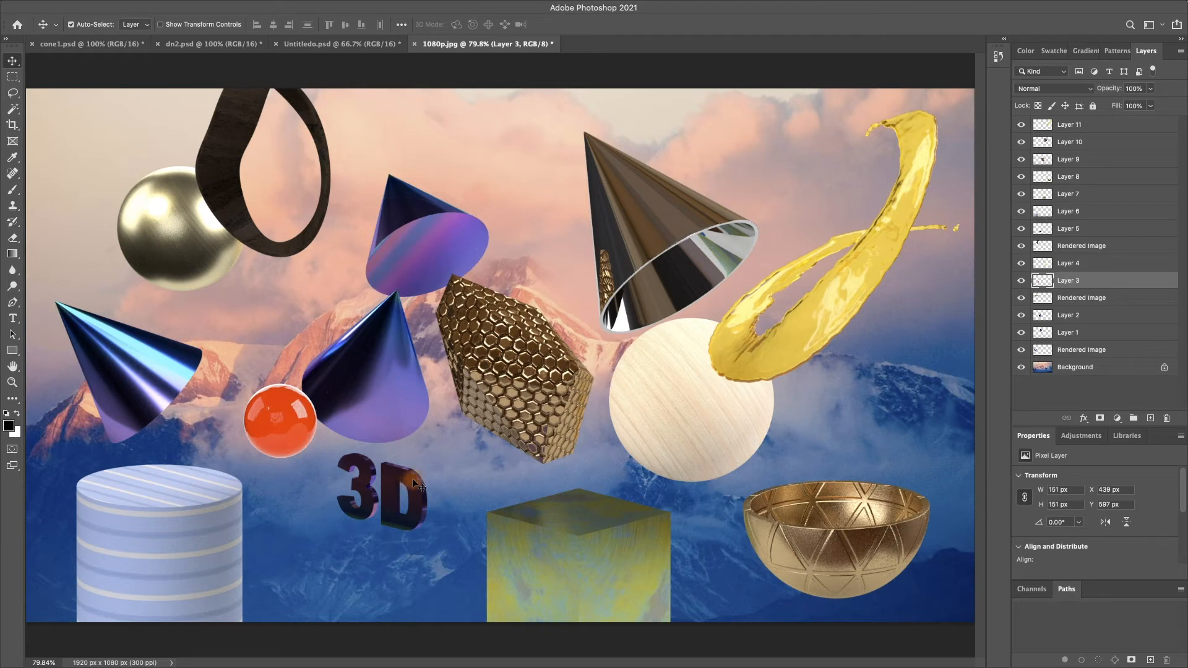
pyautogui.moveTo(477, 280)
pyautogui.mouseDown()
pyautogui.moveTo(499, 307)
pyautogui.moveTo(489, 296)
pyautogui.mouseUp()
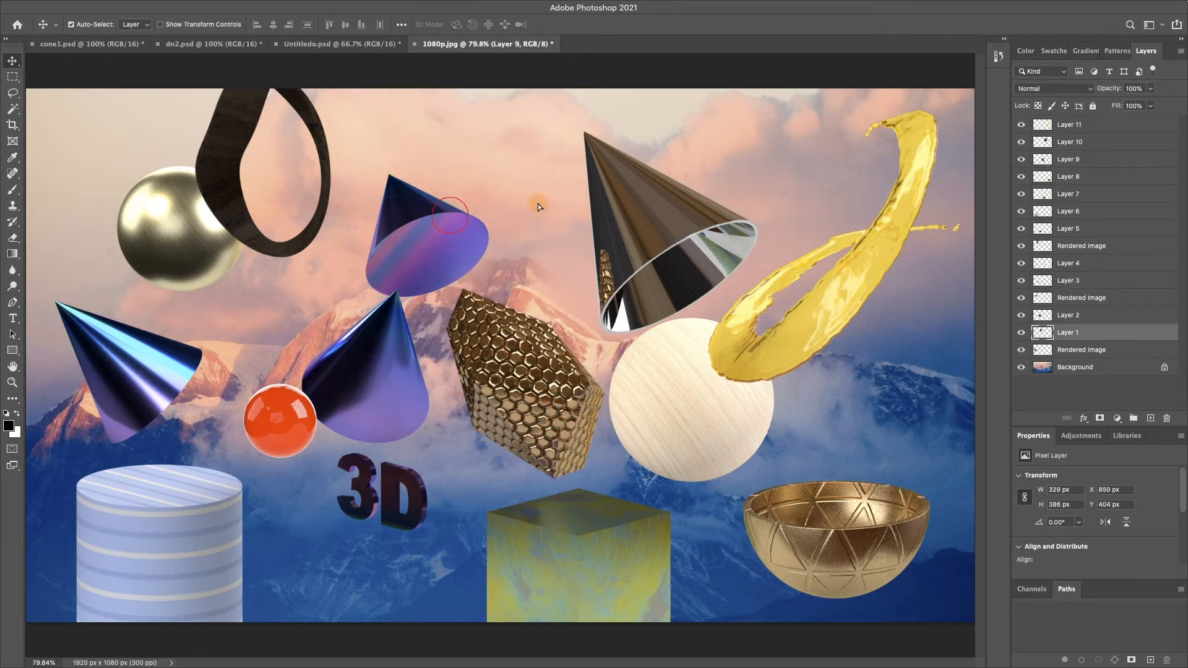
pyautogui.moveTo(384, 267); pyautogui.dragTo(507, 198)
pyautogui.moveTo(309, 221); pyautogui.dragTo(352, 232)
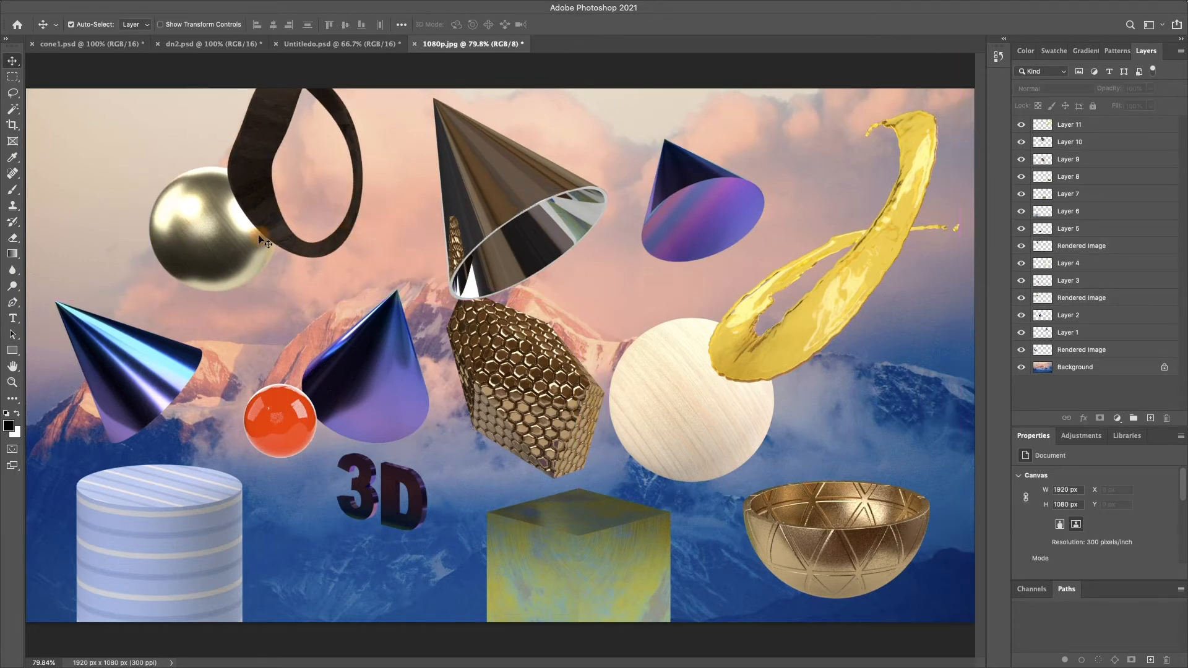
pyautogui.moveTo(236, 239); pyautogui.dragTo(172, 231)
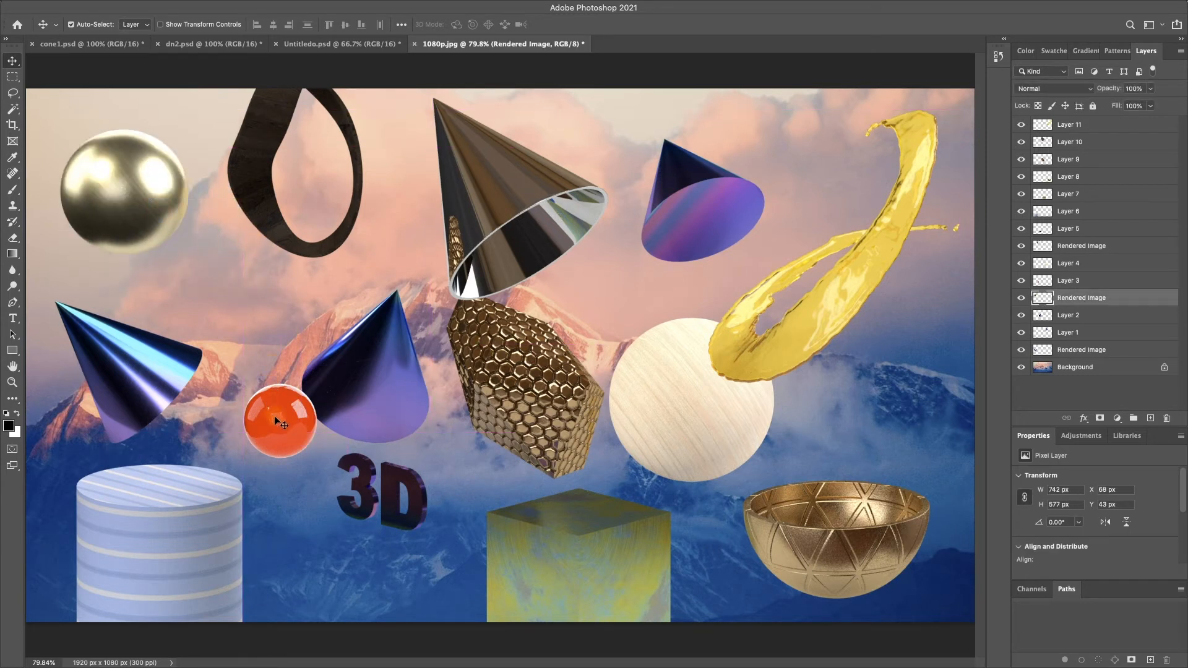
# Move the red ball up into the gap between the two iridescent cones and shift the yellow splash slightly right.
pyautogui.click(282, 419)
pyautogui.moveTo(251, 332); pyautogui.dragTo(254, 317)
pyautogui.moveTo(785, 364)
pyautogui.mouseDown()
pyautogui.moveTo(804, 321)
pyautogui.moveTo(812, 337)
pyautogui.moveTo(799, 347)
pyautogui.mouseUp()
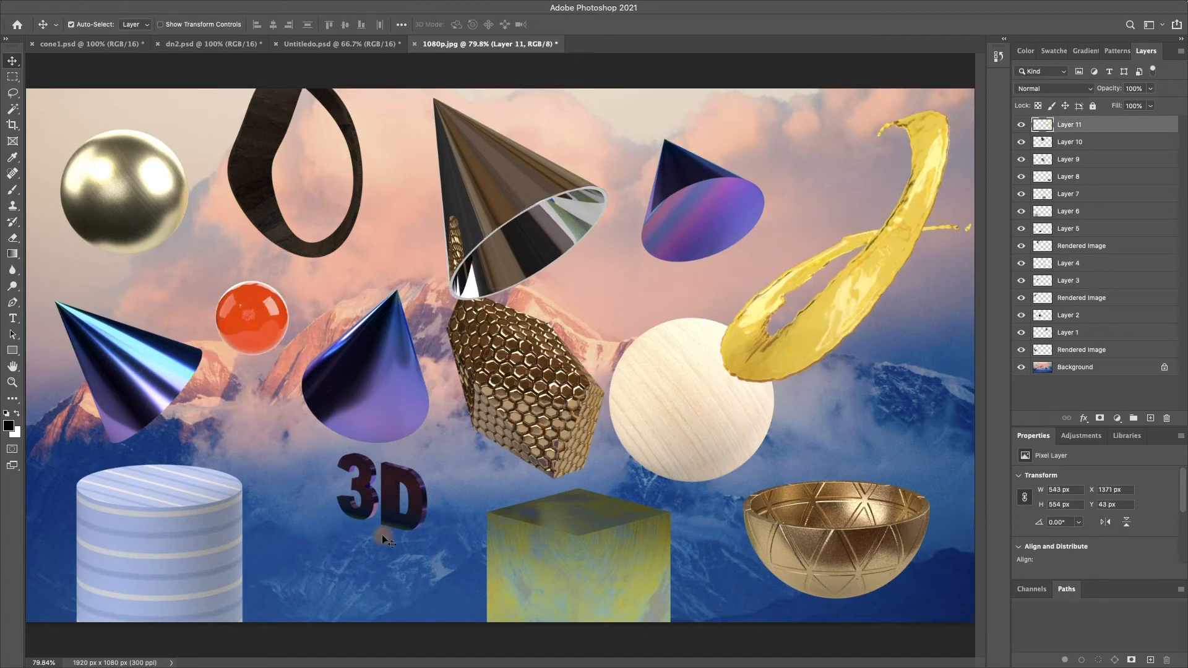
# Lower the 3D text and the iridescent cone above it, and bring the dark ring down fully inside the image.
pyautogui.click(389, 502)
pyautogui.moveTo(390, 502); pyautogui.dragTo(373, 538)
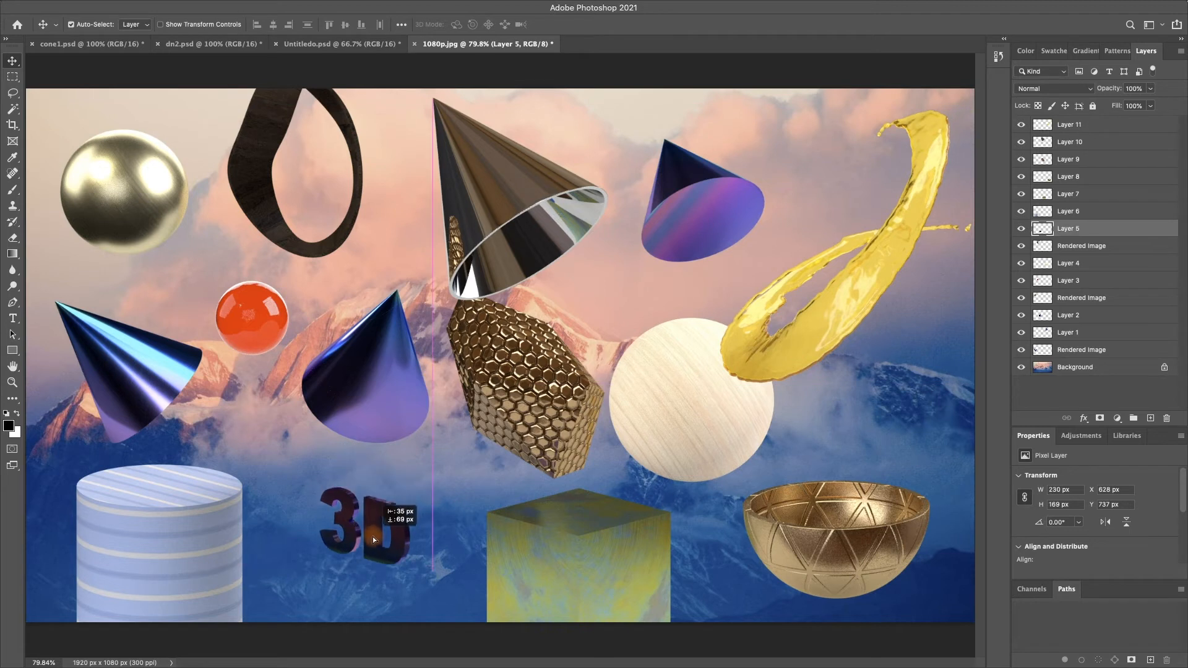
pyautogui.click(397, 412)
pyautogui.moveTo(396, 406); pyautogui.dragTo(392, 441)
pyautogui.click(321, 253)
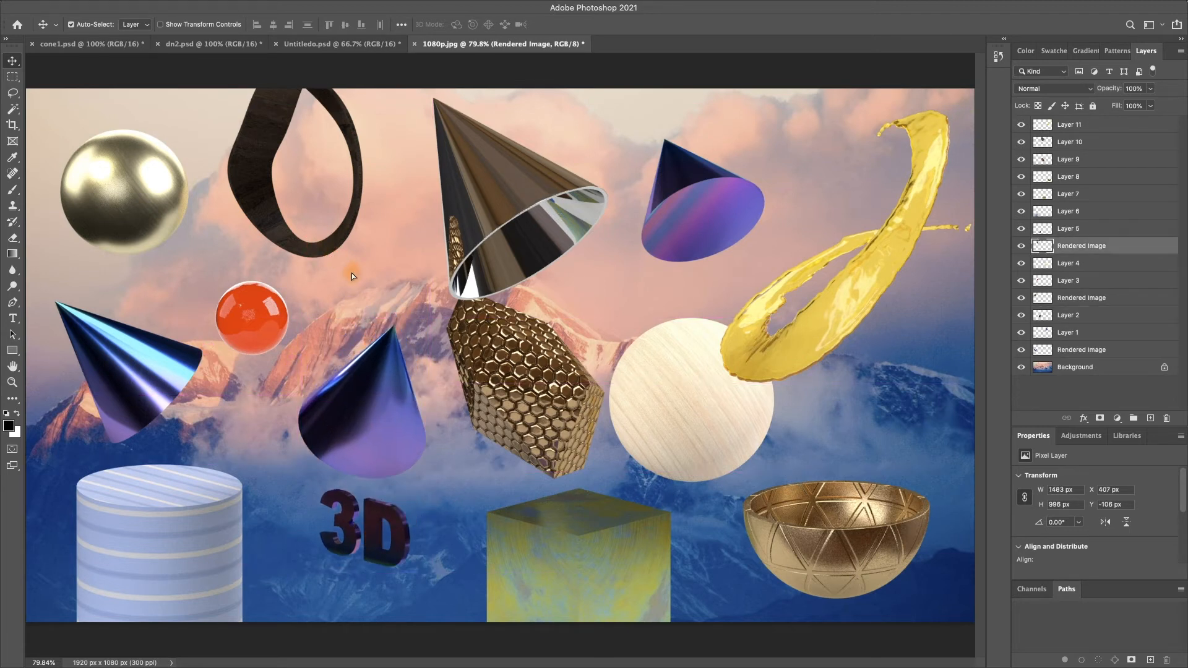
pyautogui.moveTo(351, 276); pyautogui.dragTo(359, 292)
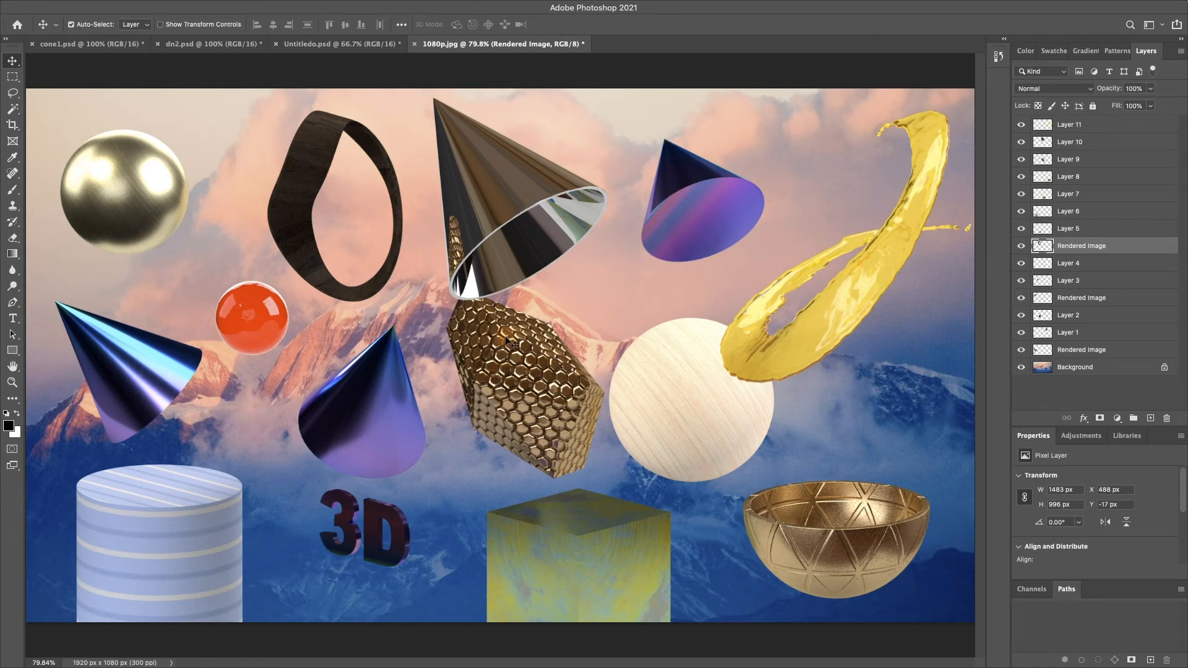
# Rotate the honeycomb solid clockwise and scale it down to about 156 by 252 px, placing it between the iridescent cone and wooden sphere.
pyautogui.click(717, 221)
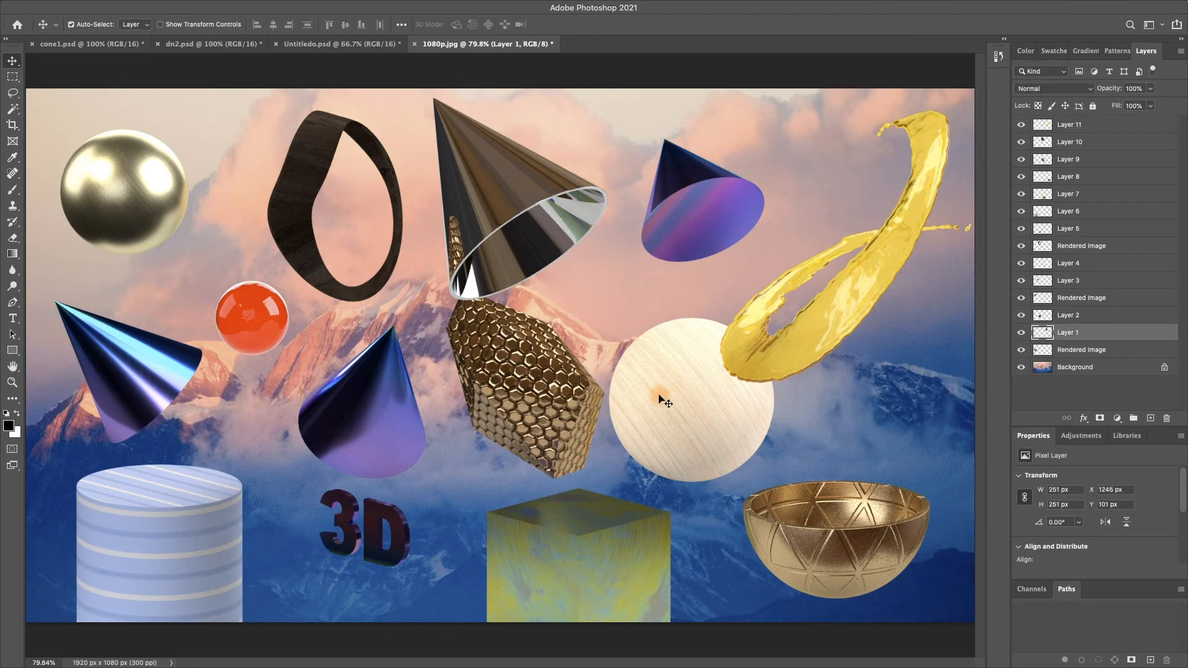
pyautogui.click(681, 406)
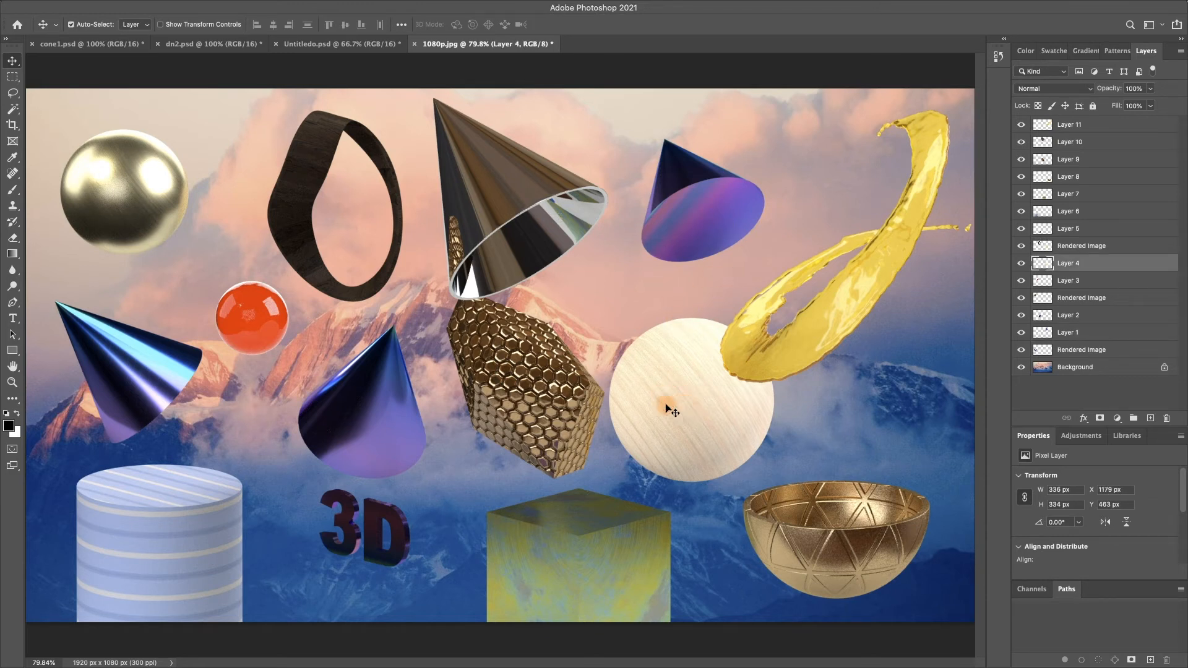
pyautogui.click(526, 383)
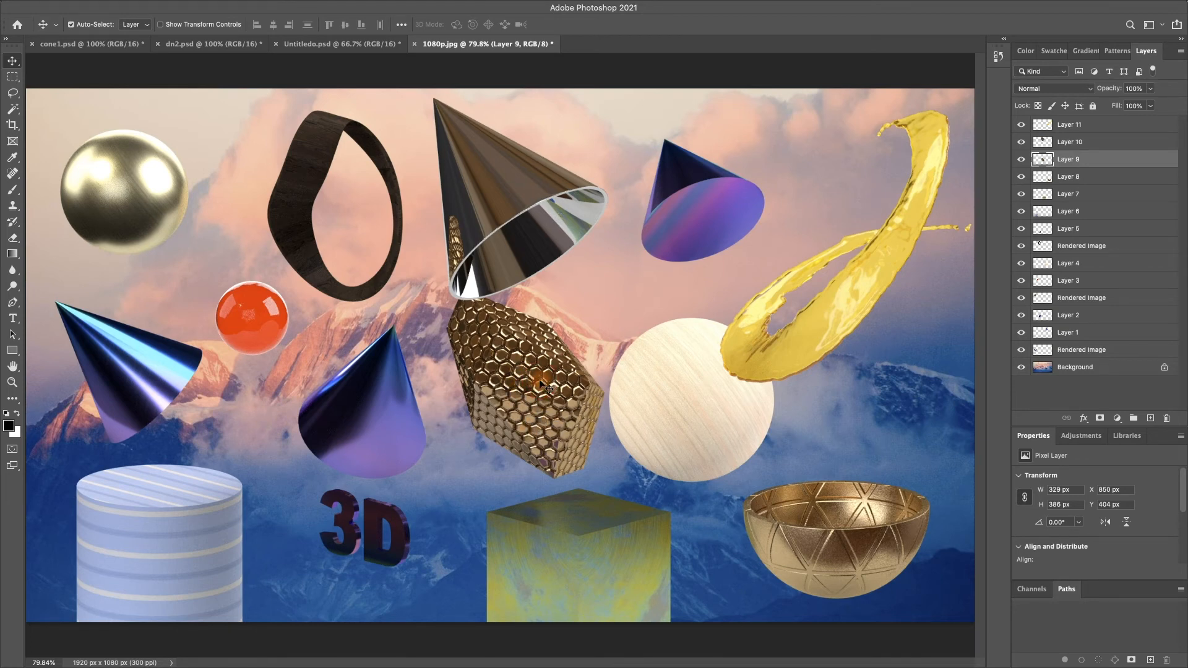
pyautogui.press('super+t')
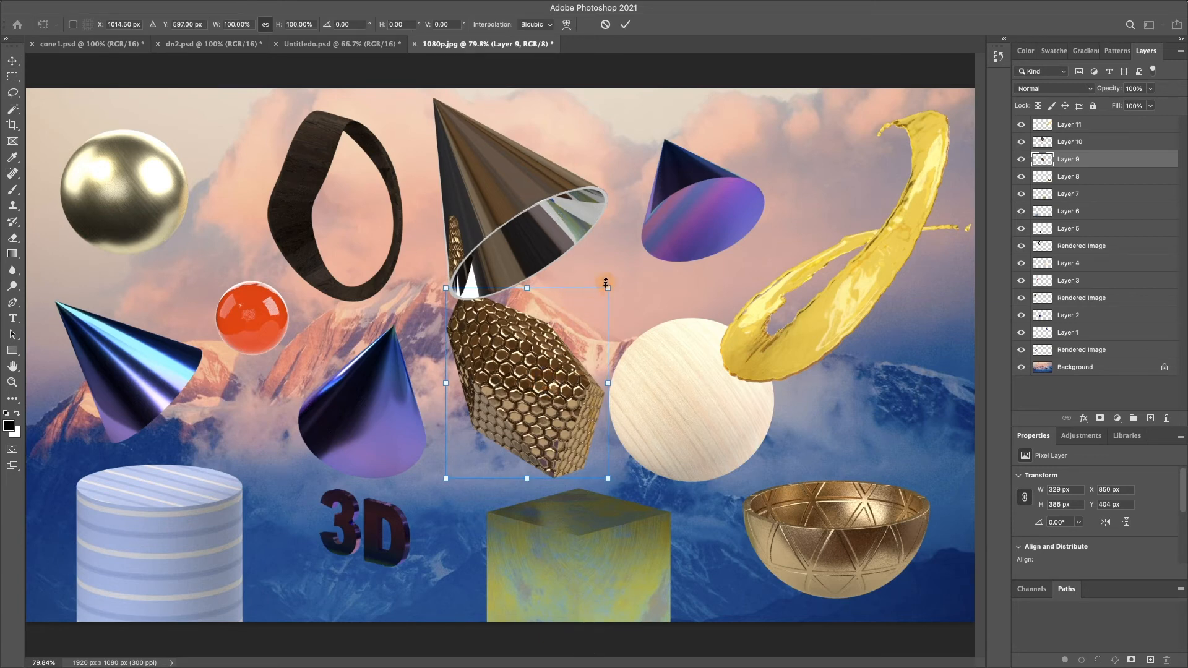
pyautogui.moveTo(610, 288); pyautogui.dragTo(612, 384)
pyautogui.moveTo(531, 385); pyautogui.dragTo(519, 412)
pyautogui.press('Return')
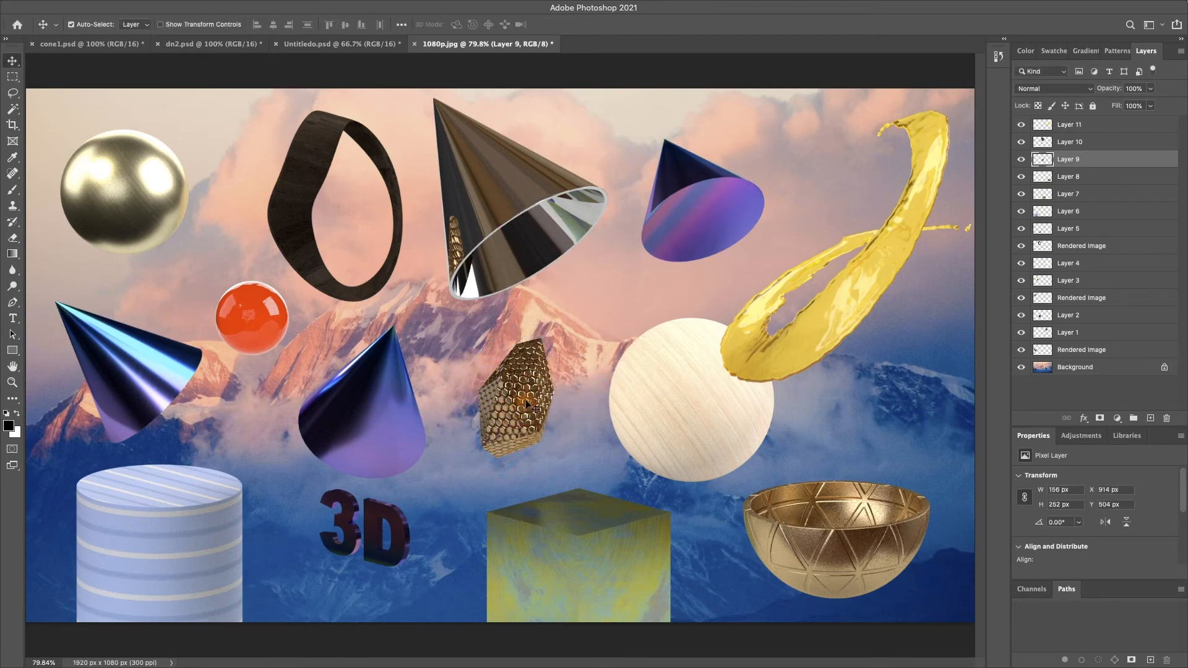